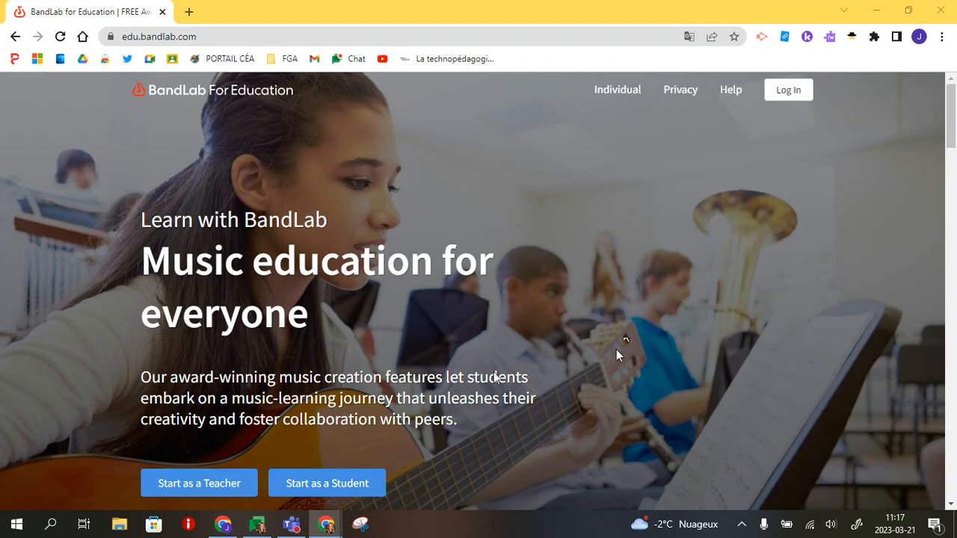
Log in to BandLab for Education with the Google account and dismiss the translation prompt
left_click(788, 91)
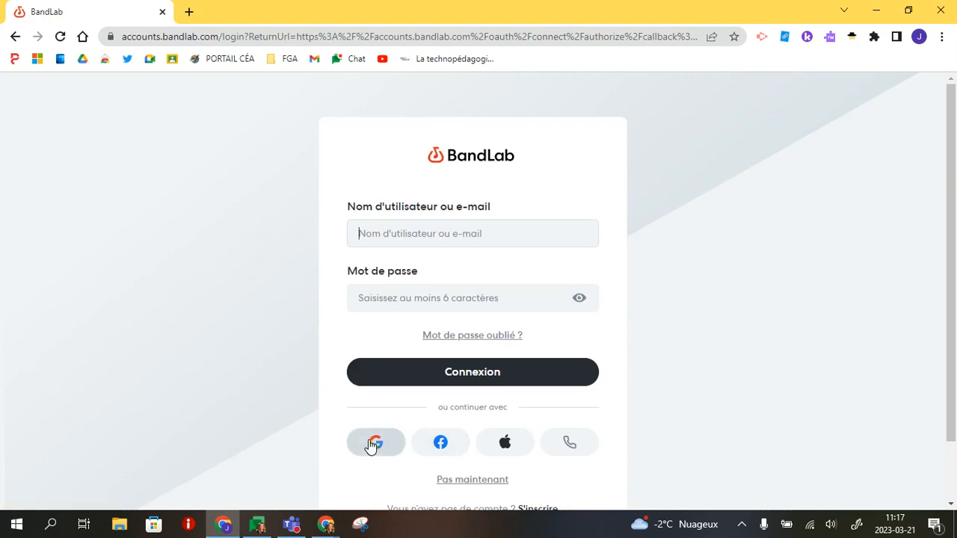
left_click(371, 446)
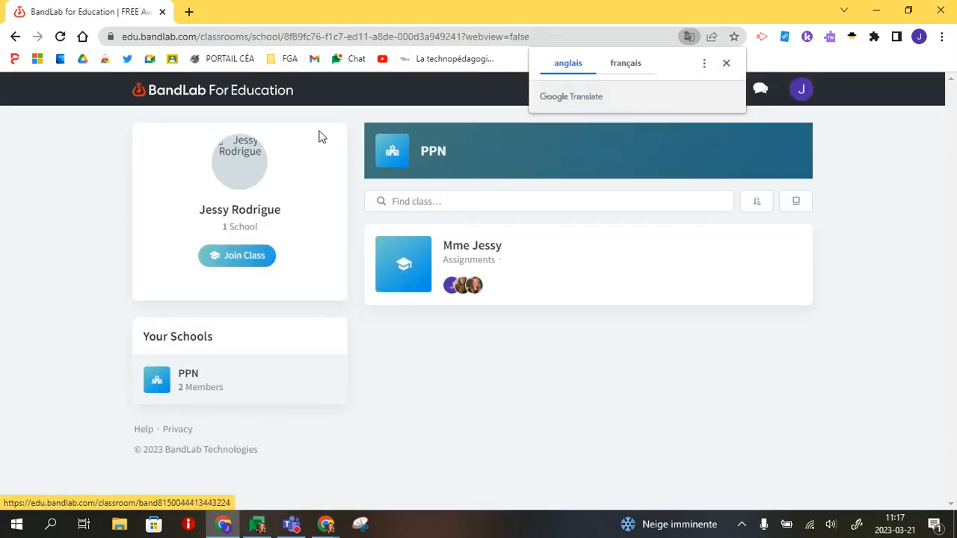
left_click(726, 63)
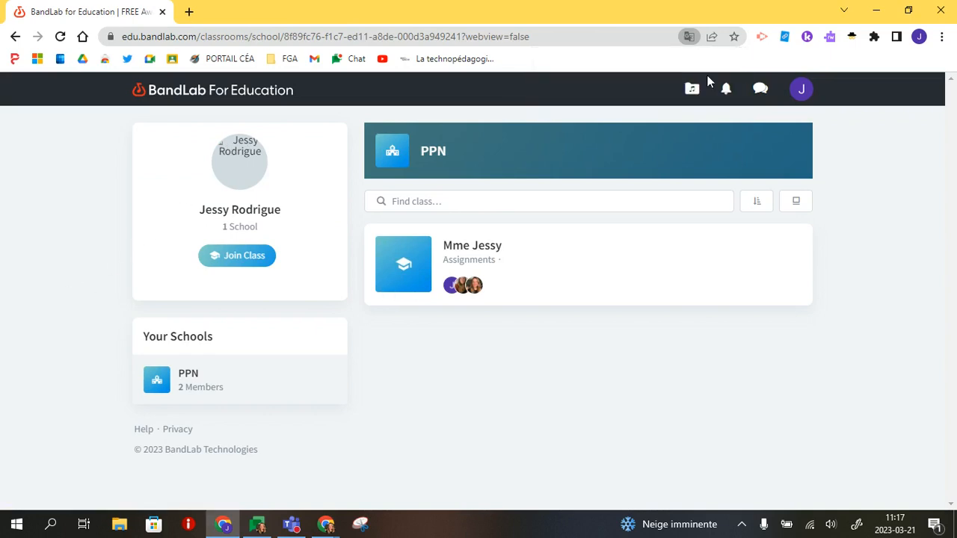
Open the teacher's class in the PPN school and read the instructions of the Défi 2 assignment
left_click(458, 250)
scroll(503, 223, "down", 1)
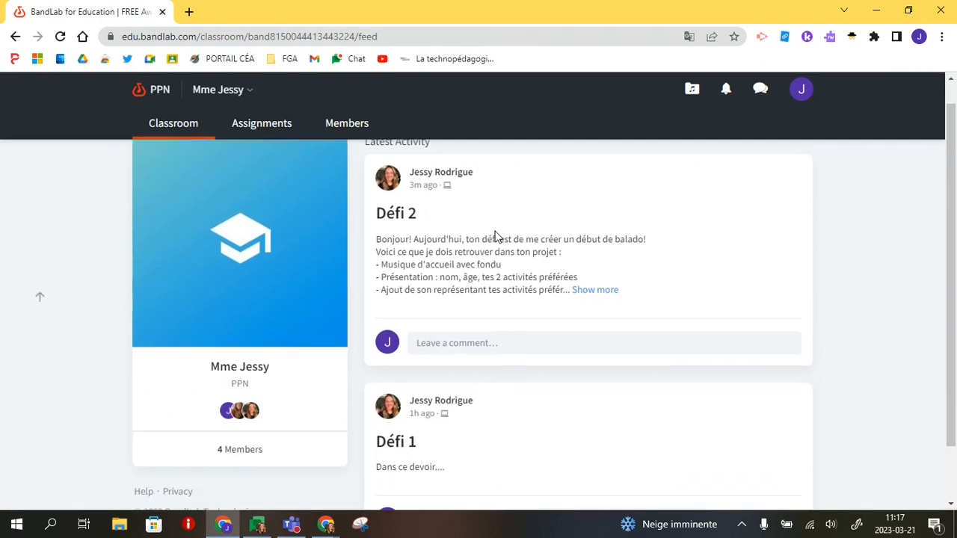
scroll(419, 173, "up", 1)
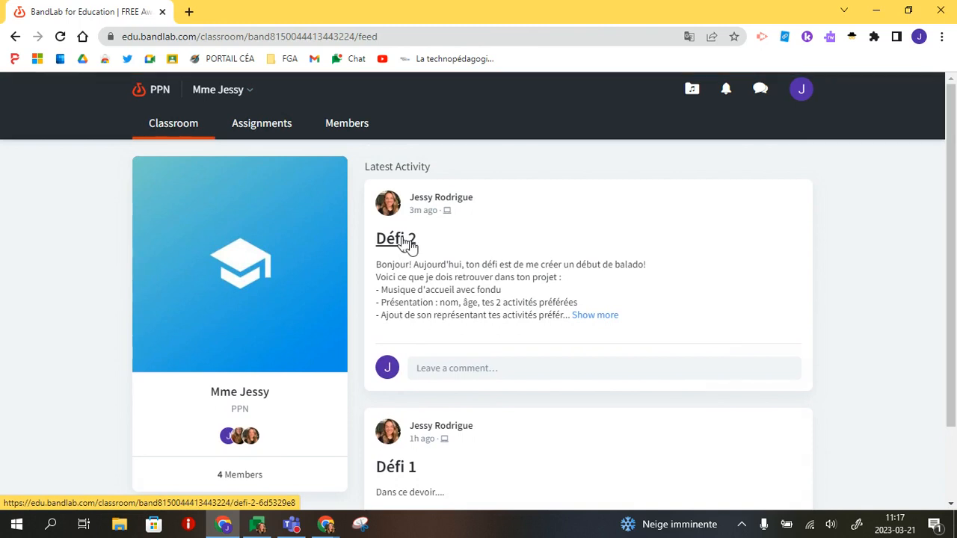
left_click(408, 242)
left_click(299, 267)
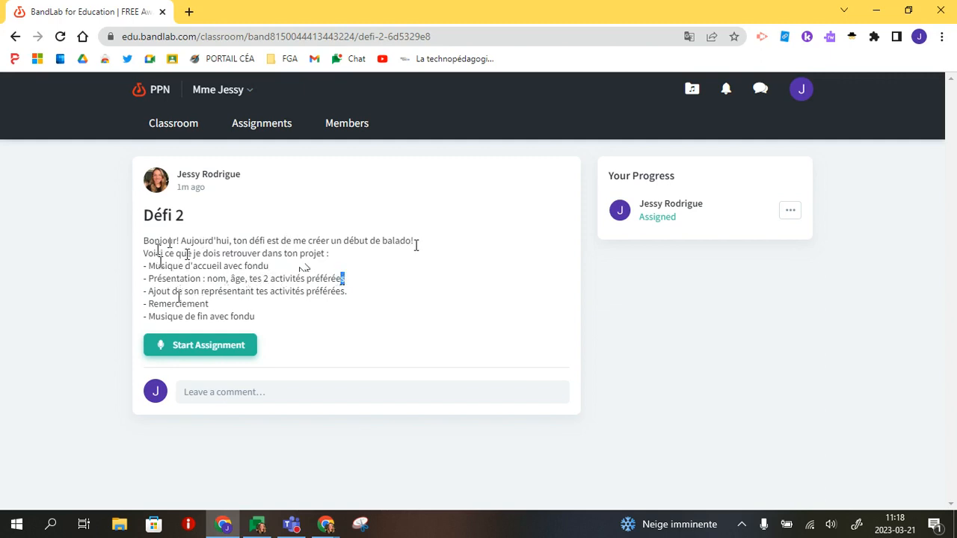
left_click(248, 291)
Start the assignment from the Teacher's Assignment version with a Voice/Mic track and allow microphone access
left_click(202, 344)
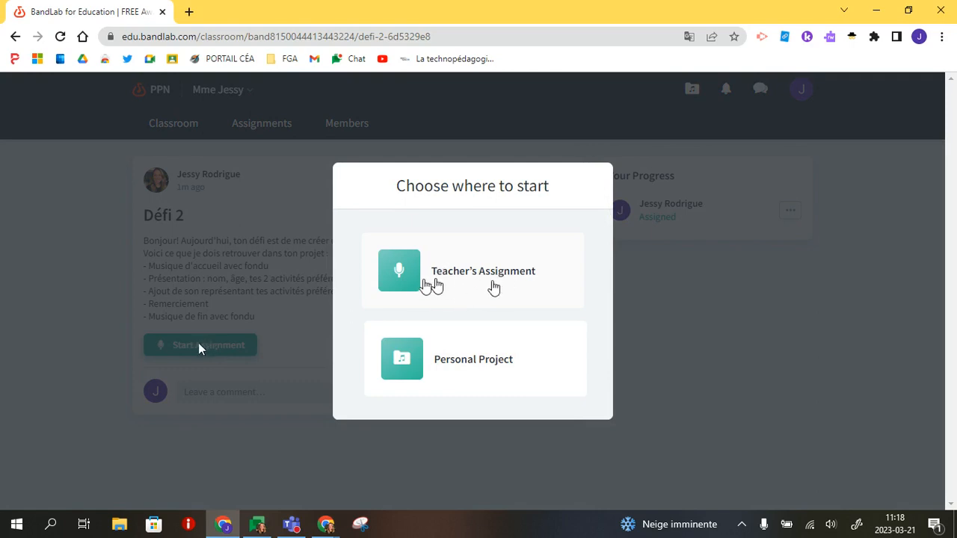
left_click(447, 284)
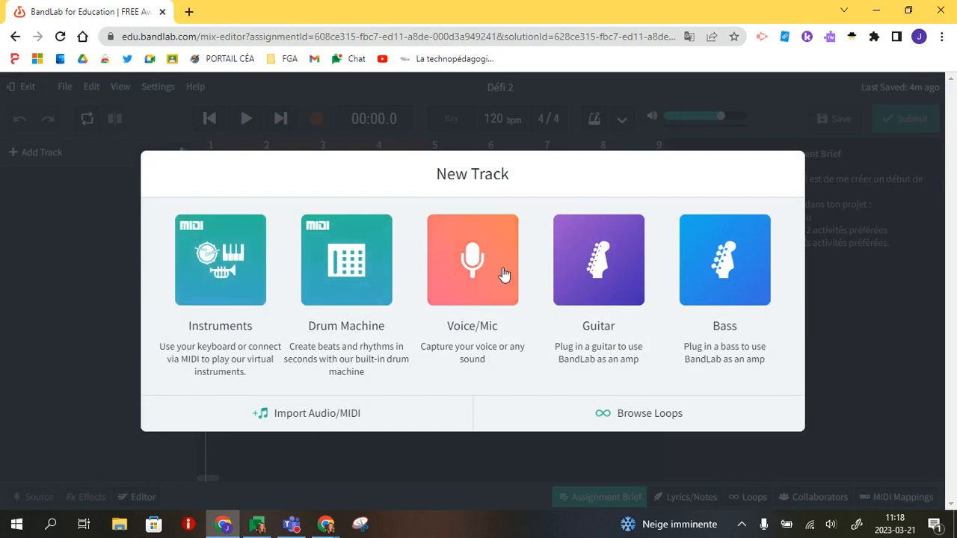
left_click(457, 332)
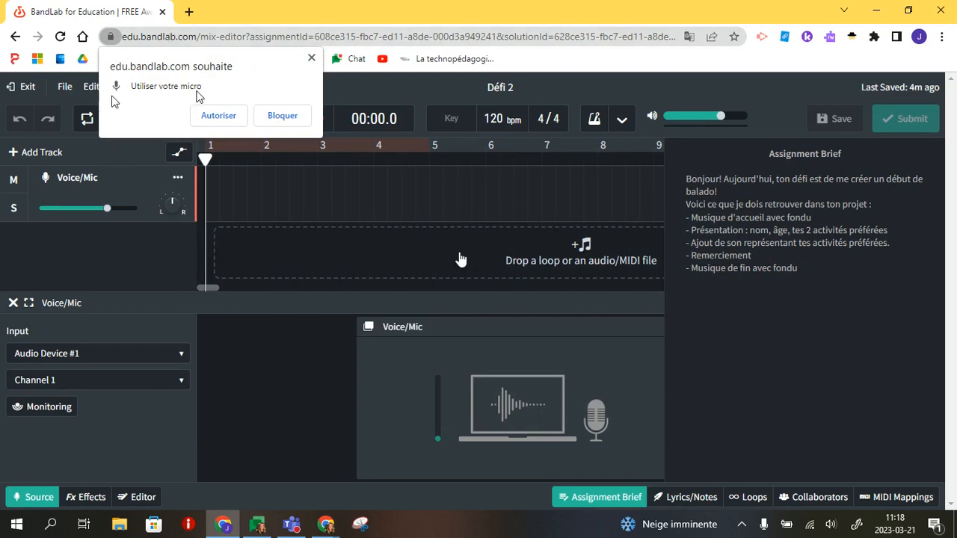
left_click(208, 118)
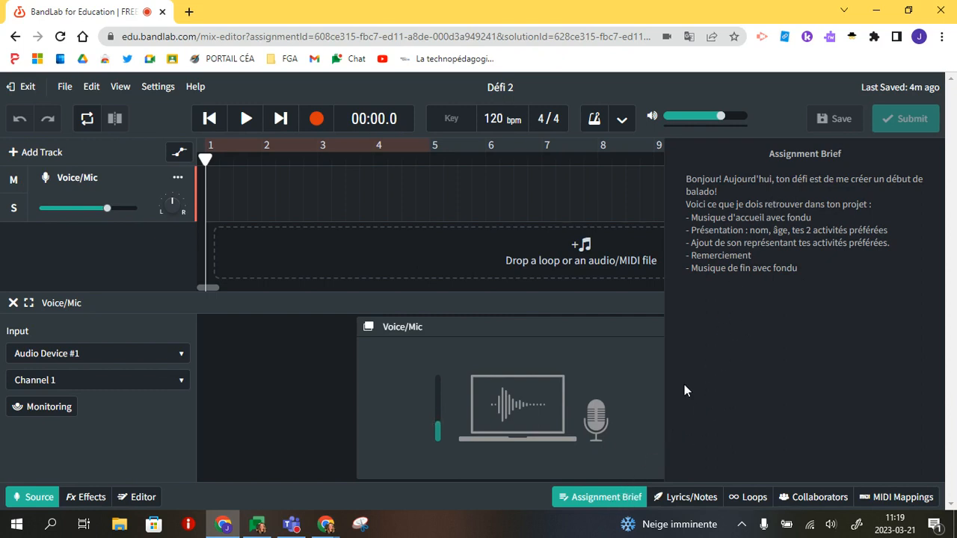
Hide the Assignment Brief, show it once more for reference, and leave it closed
left_click(610, 496)
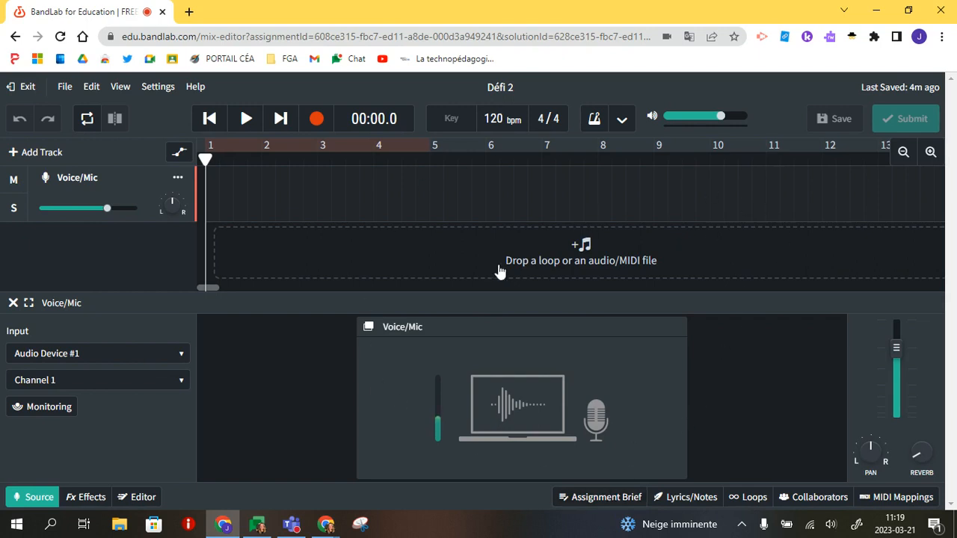
left_click(604, 501)
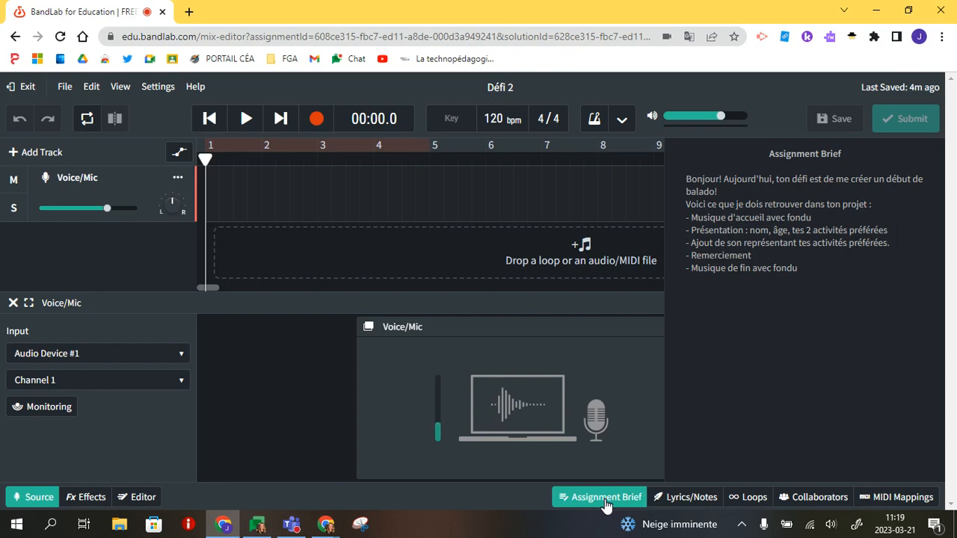
left_click(605, 505)
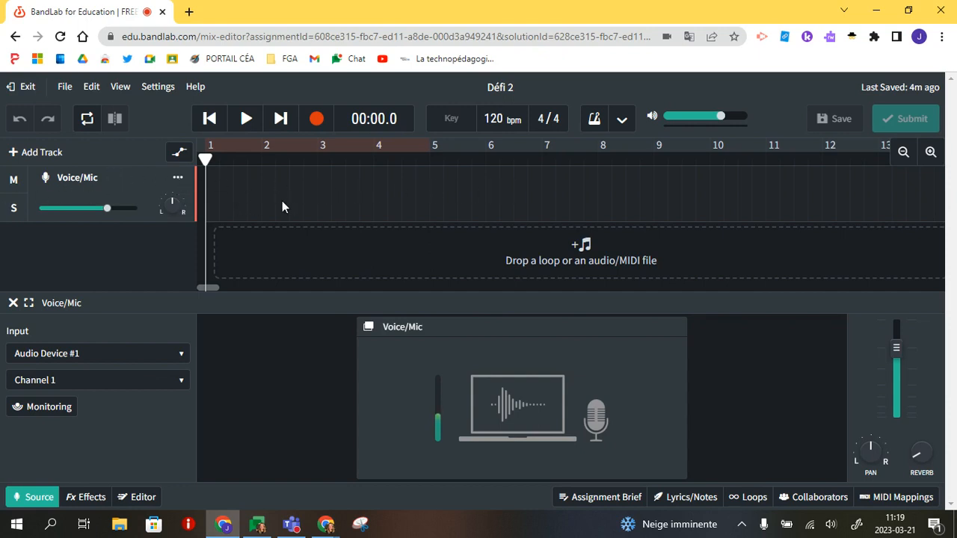
Rename the Voice/Mic track with the first speaker's first name
left_click(179, 182)
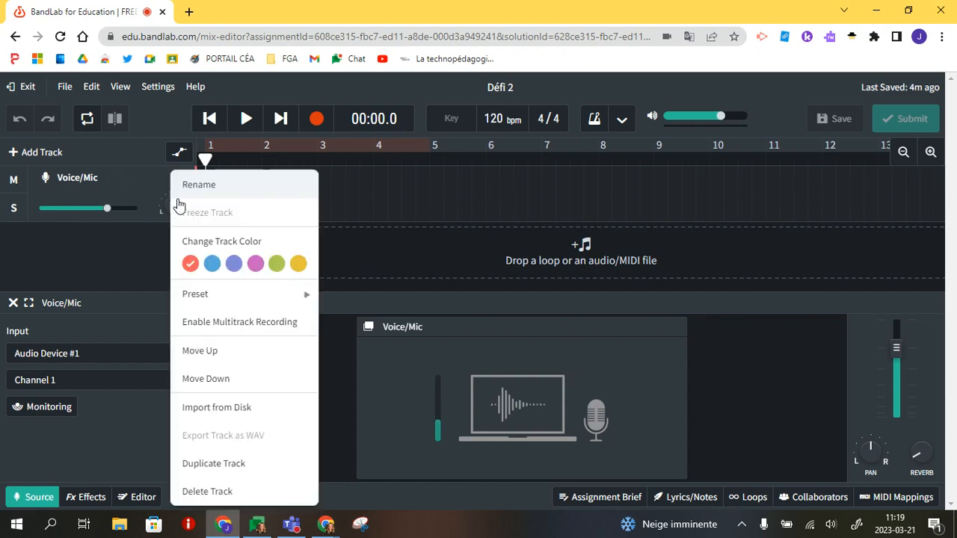
left_click(203, 188)
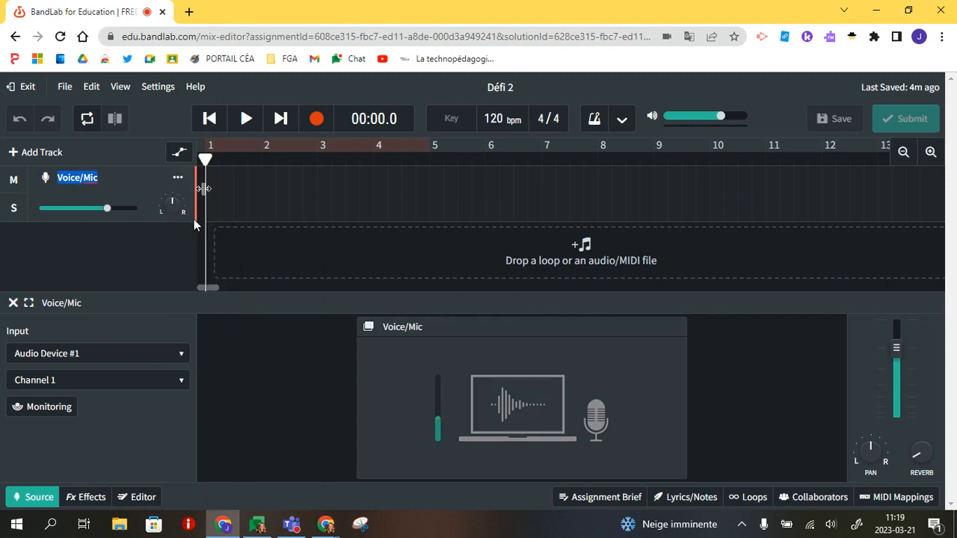
type("Jessy")
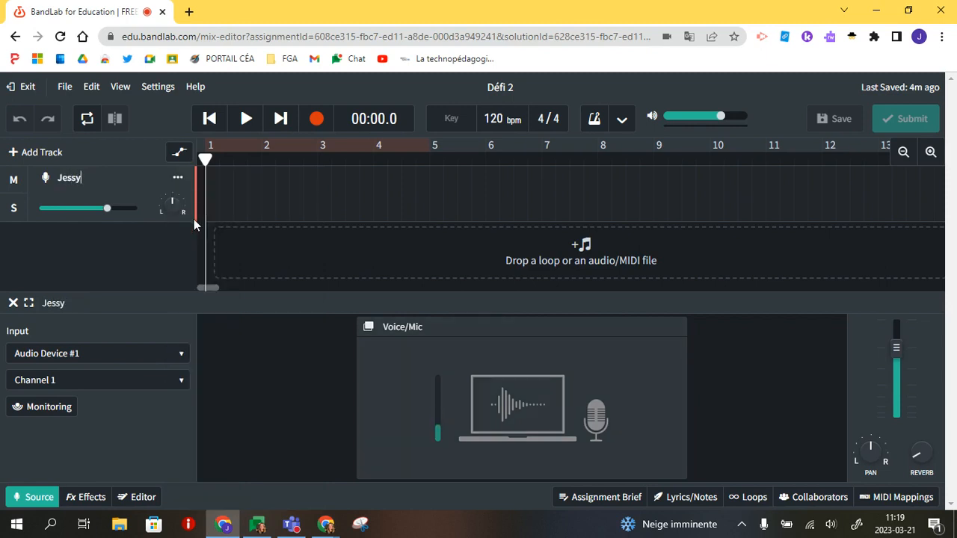
key("Return")
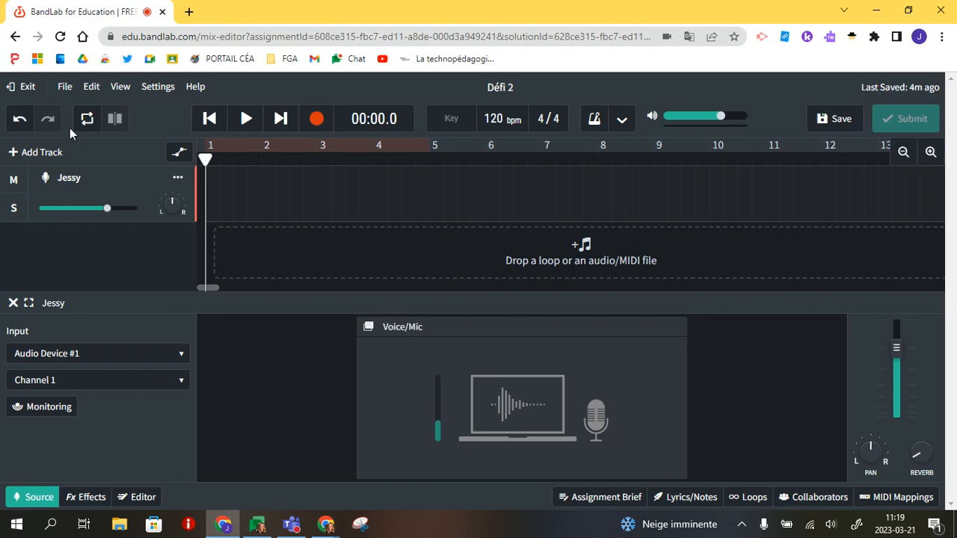
Add a second Voice/Mic track and rename it with the second speaker's first name
left_click(13, 152)
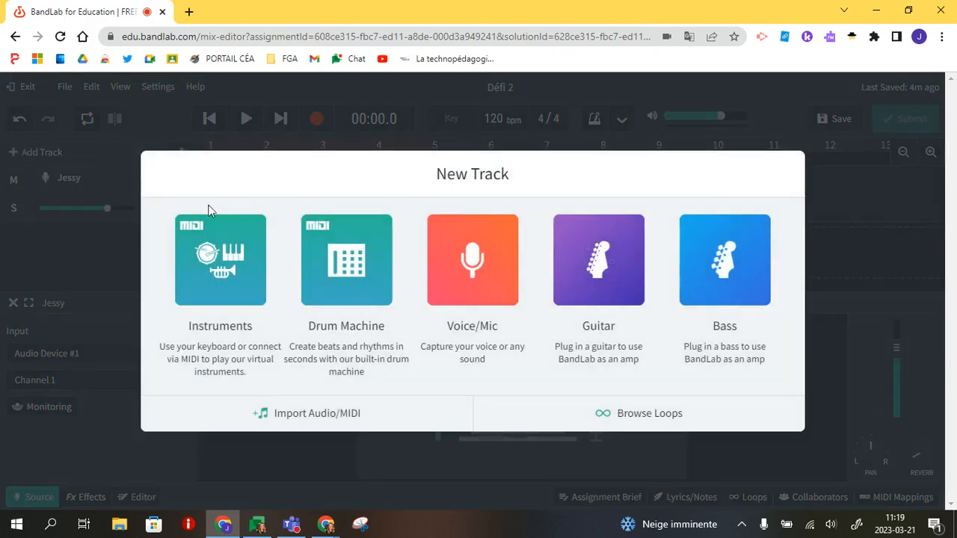
left_click(466, 258)
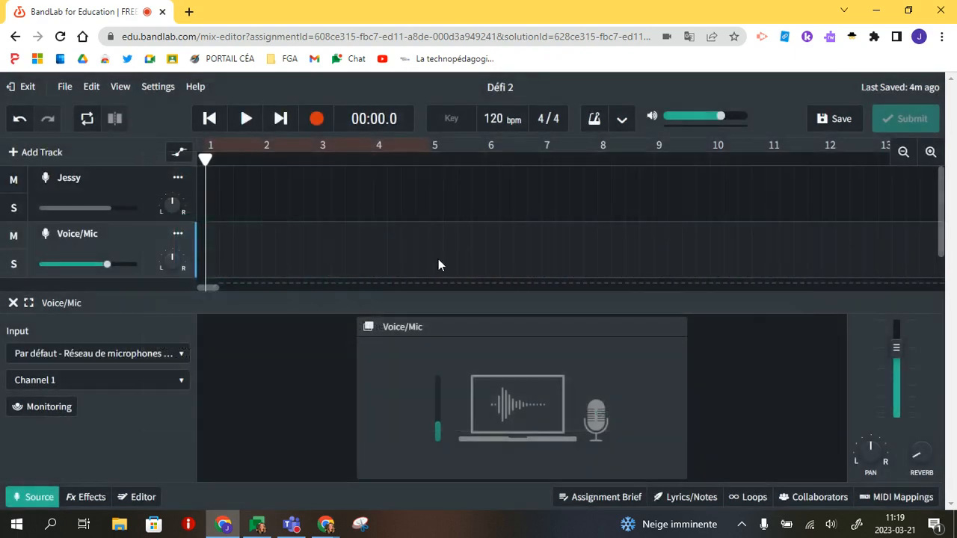
left_click(176, 236)
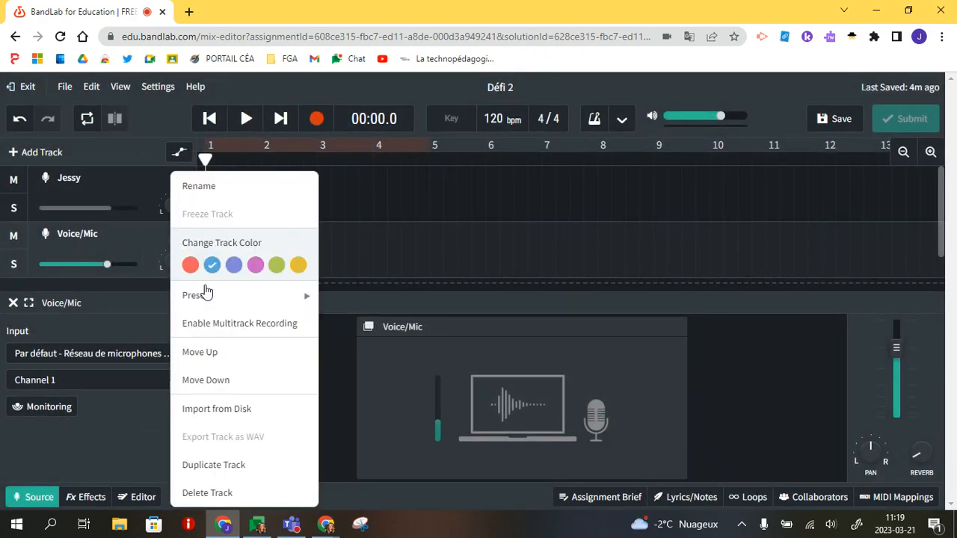
left_click(229, 193)
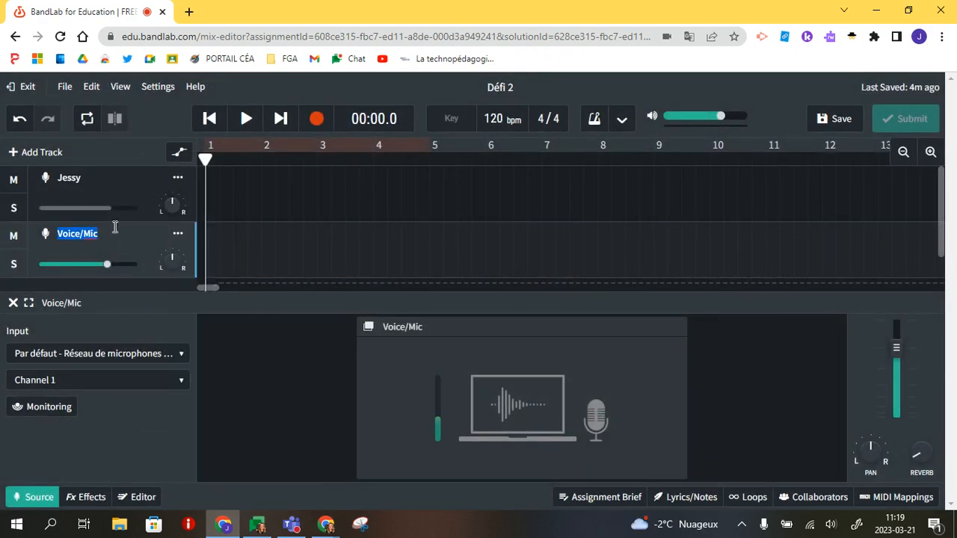
type("Roméo")
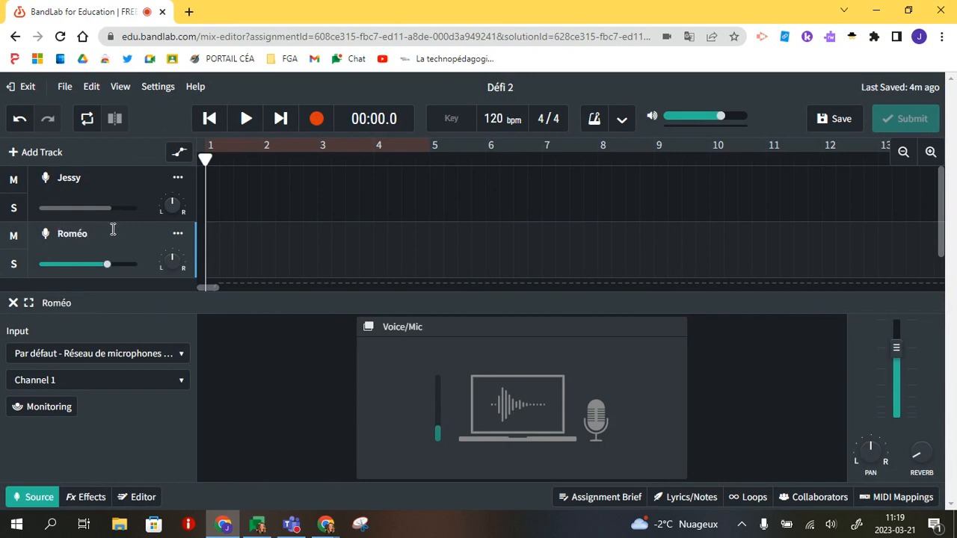
left_click(216, 215)
Recheck the Assignment Brief and browse the loop packs filtered by the Blues genre
left_click(615, 497)
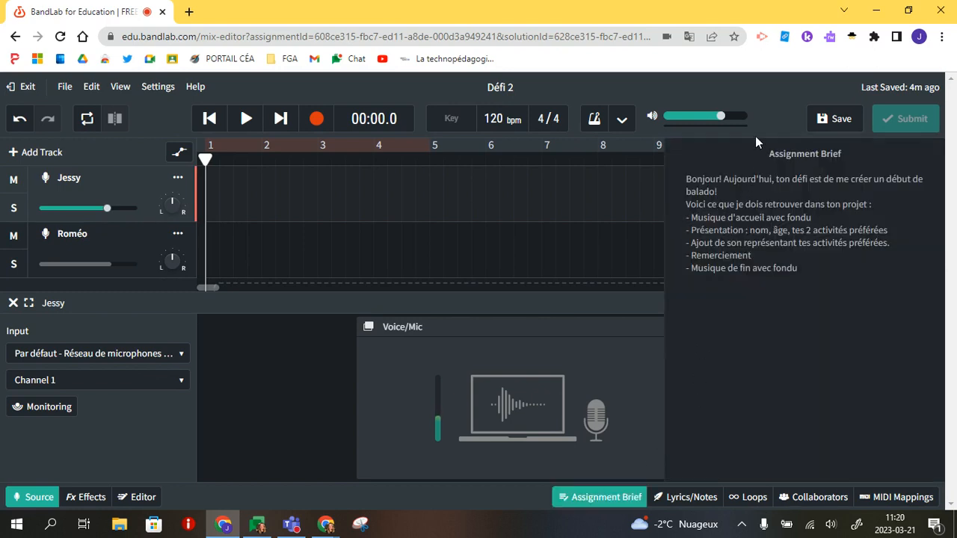
left_click(610, 499)
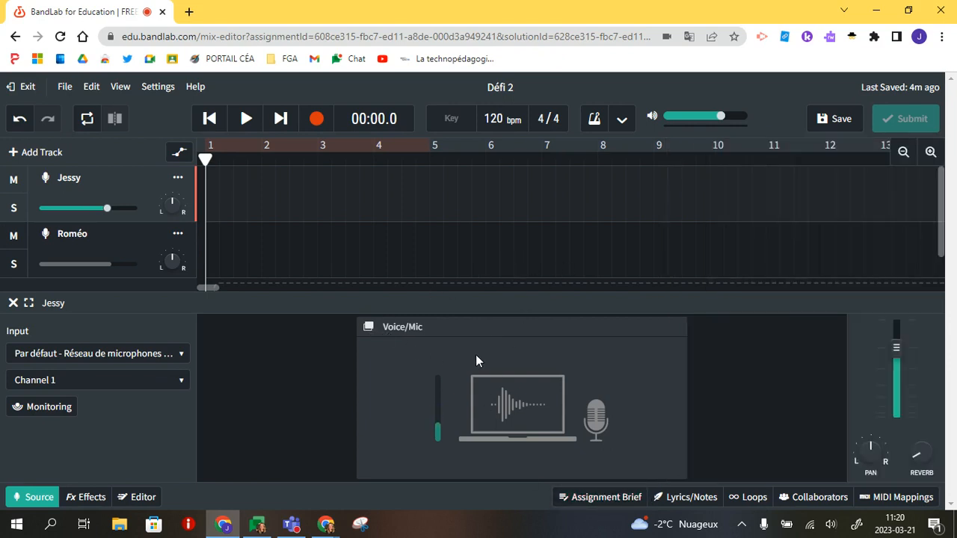
left_click(749, 498)
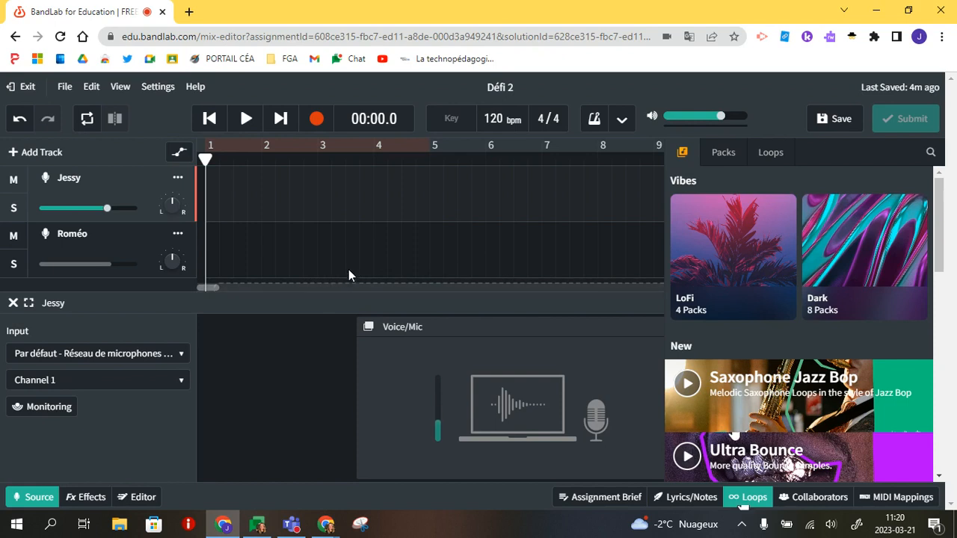
left_click(719, 155)
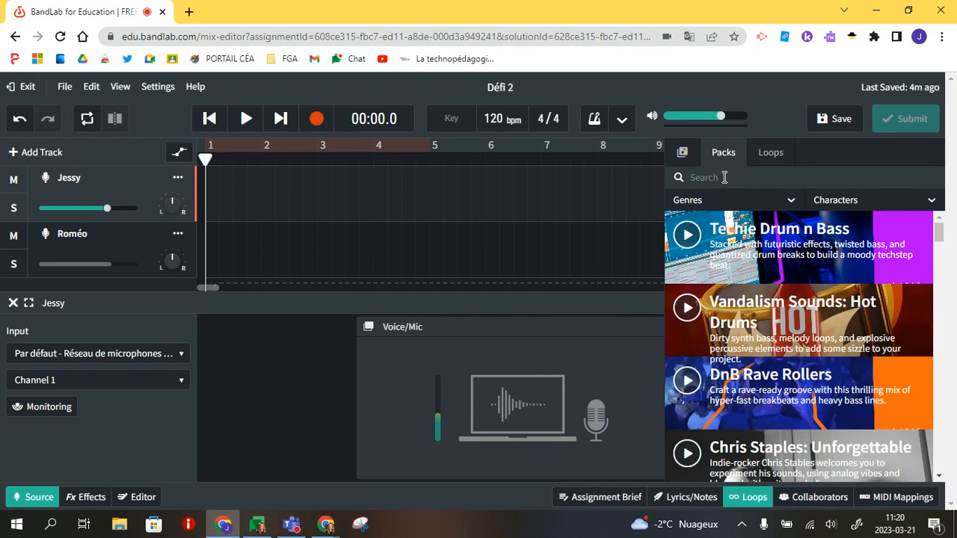
left_click(784, 205)
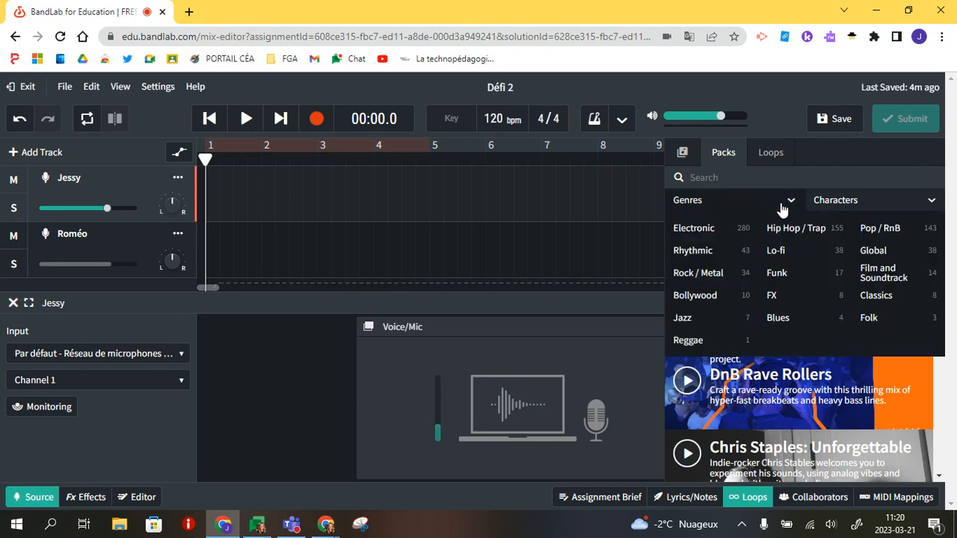
left_click(820, 323)
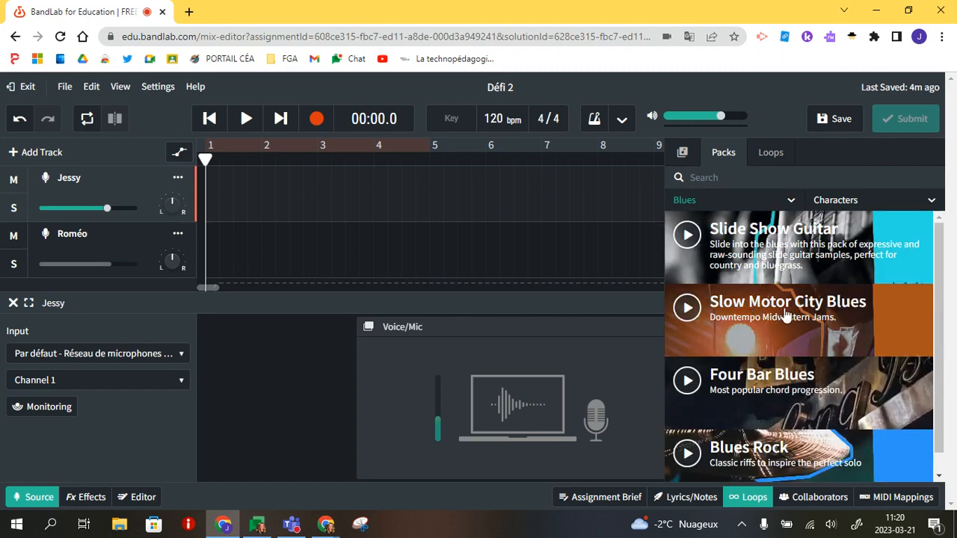
Open the Slide Show Guitar pack and preview the loop SlideShowGtr_147_D_AcousticGtr_01_8bar
left_click(766, 236)
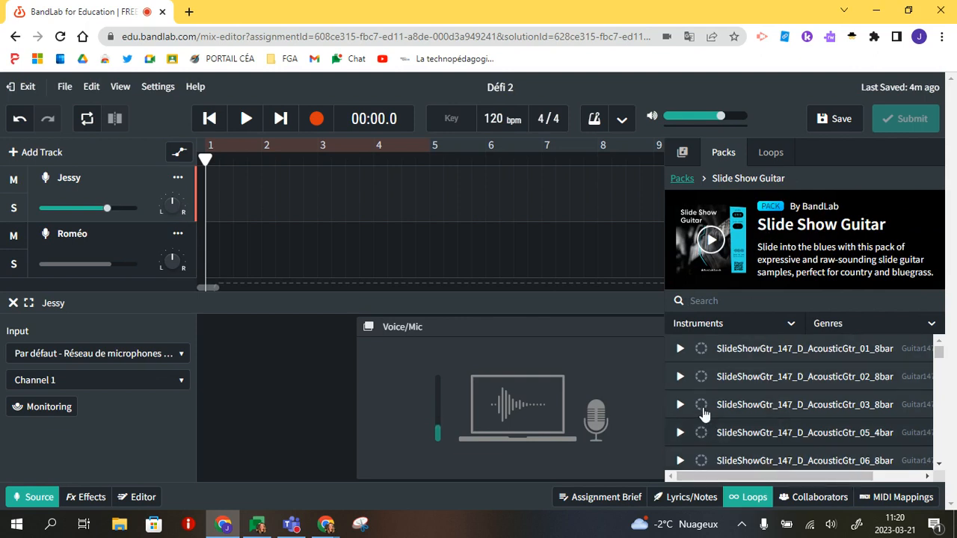
left_click(680, 349)
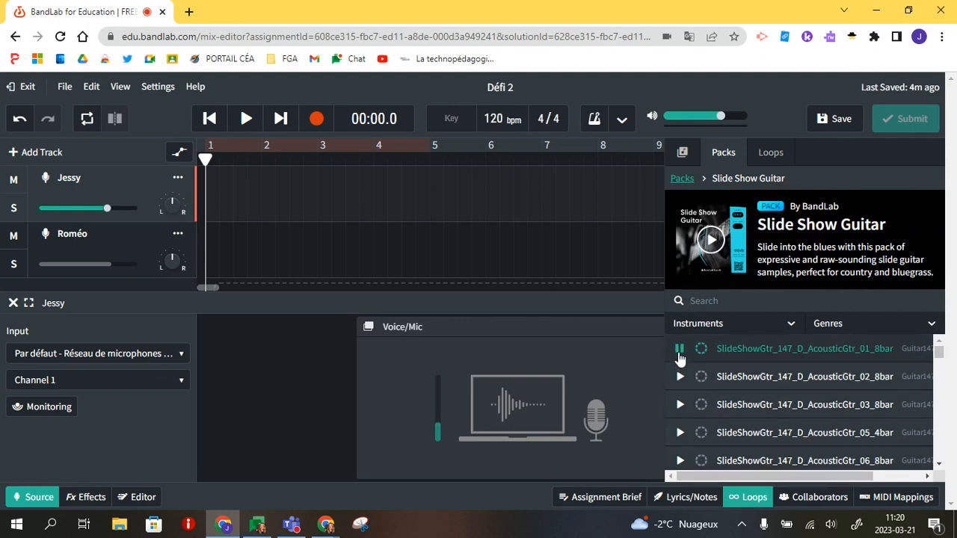
left_click(678, 352)
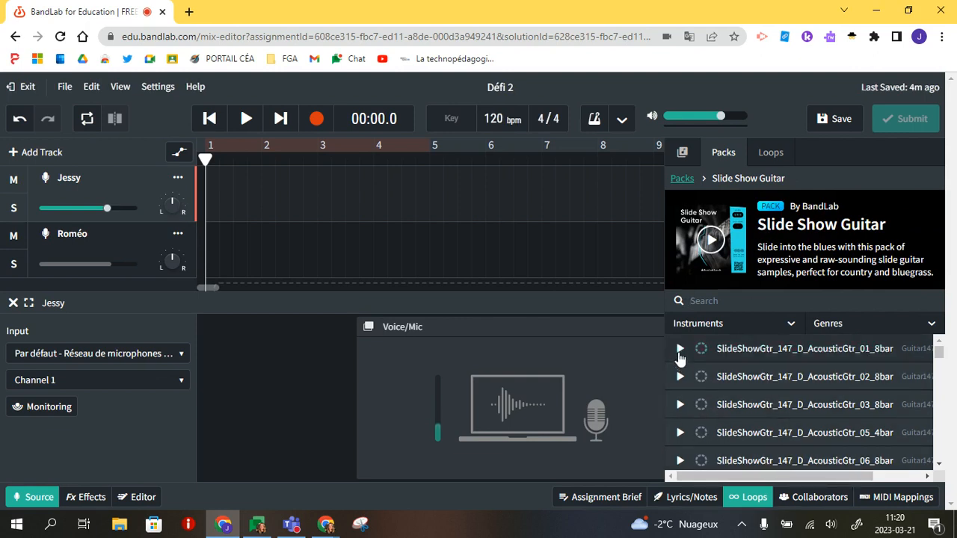
Browse the individual loops with their instrument and genre filters, and search them for "ambient"
left_click(770, 153)
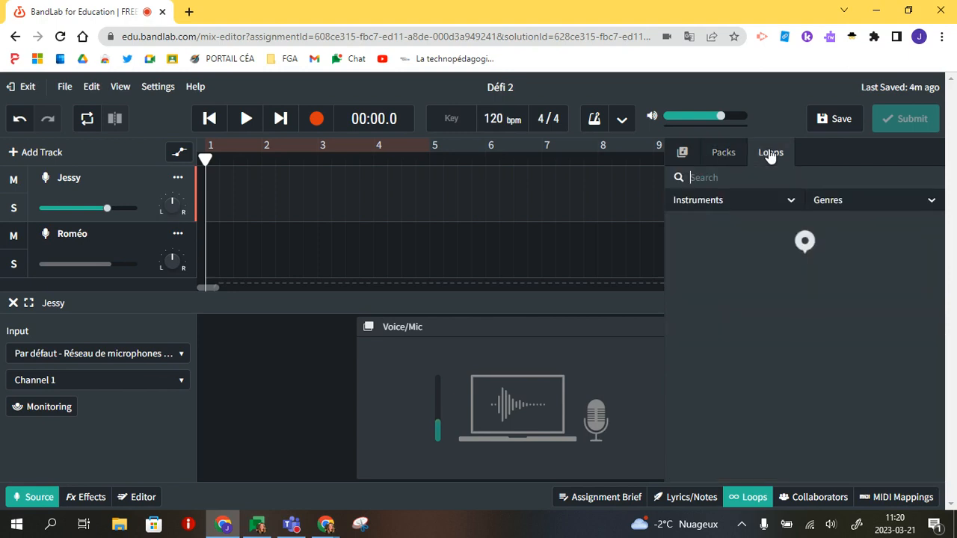
left_click(788, 208)
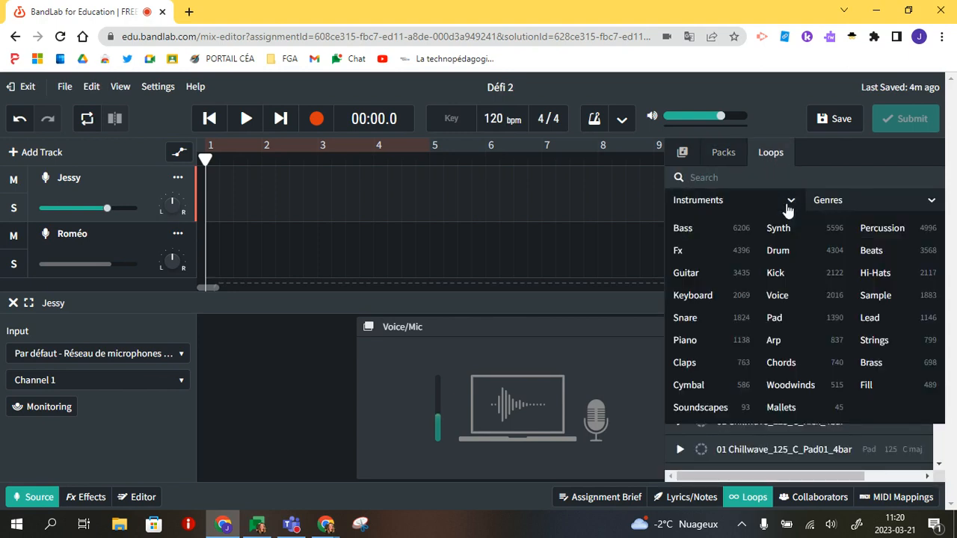
left_click(788, 209)
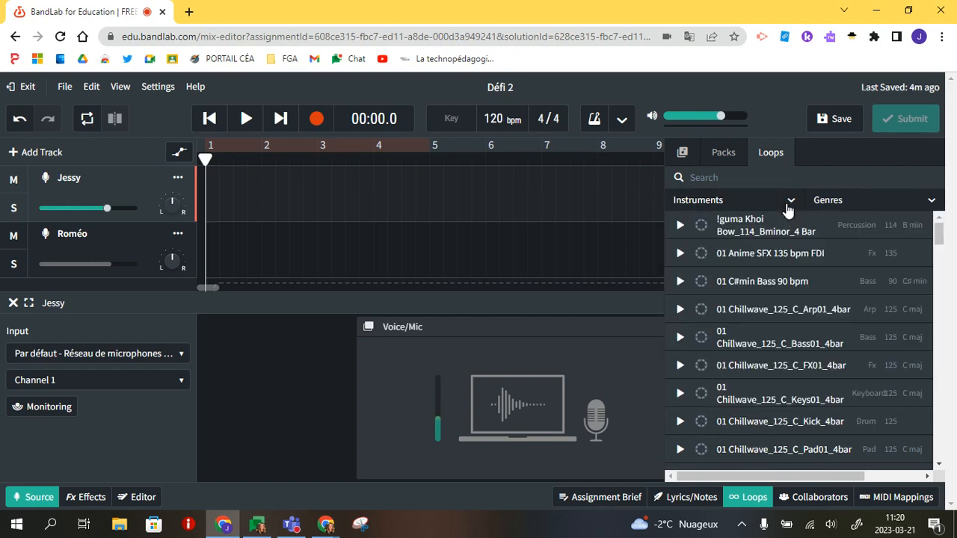
left_click(924, 201)
left_click(717, 180)
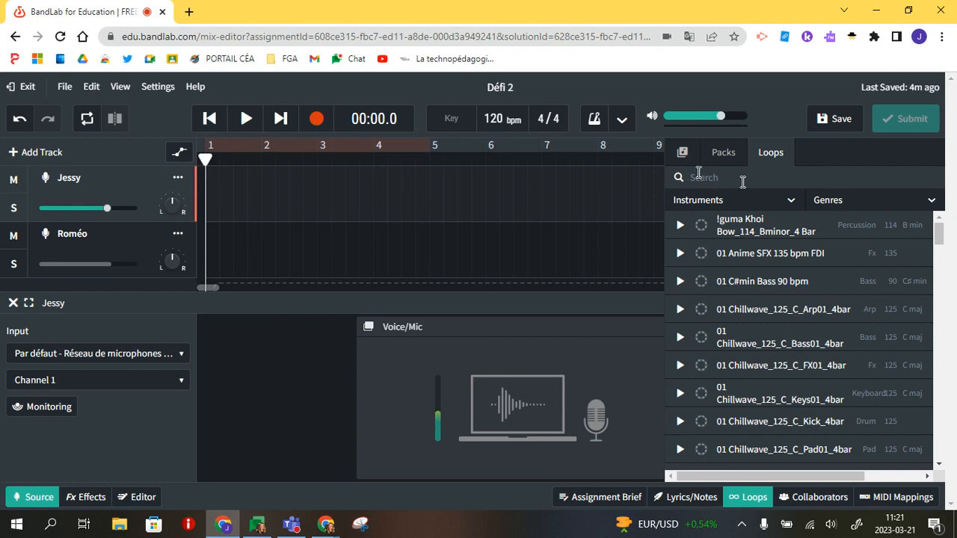
type("ambi")
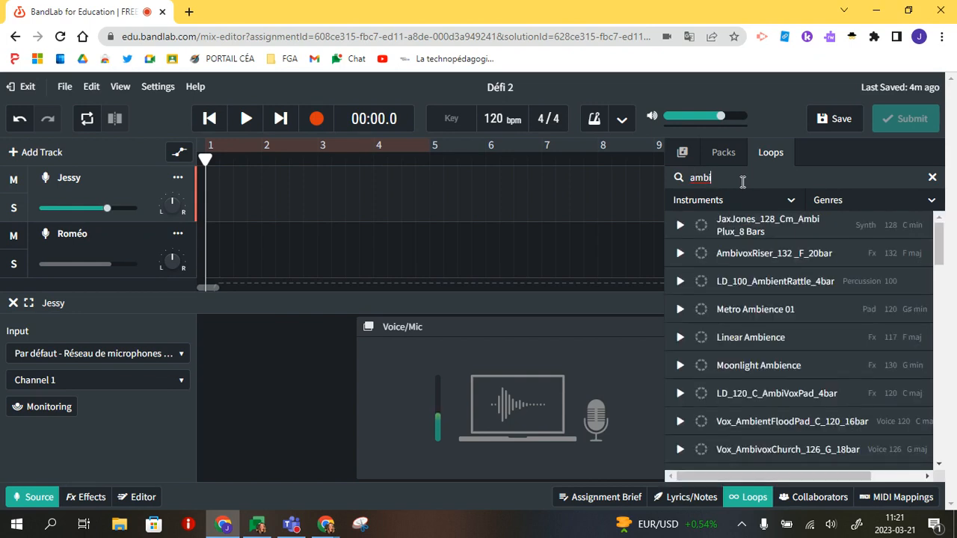
type("en")
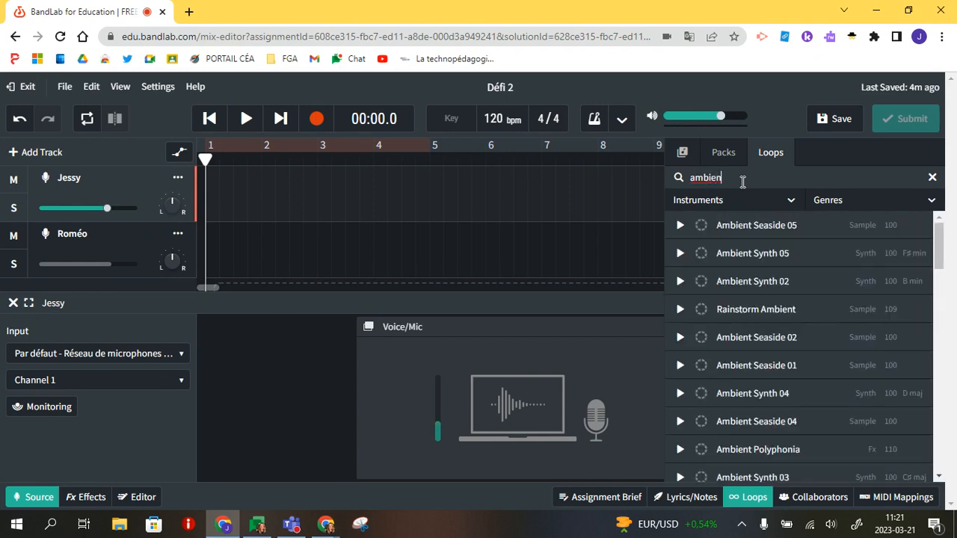
type("t")
Preview the loops Ambient Seaside 05, Ambient Downtempo Hats 03 and Ambient Electronica FillsAndFX 04, and look through more ambient results
left_click(679, 227)
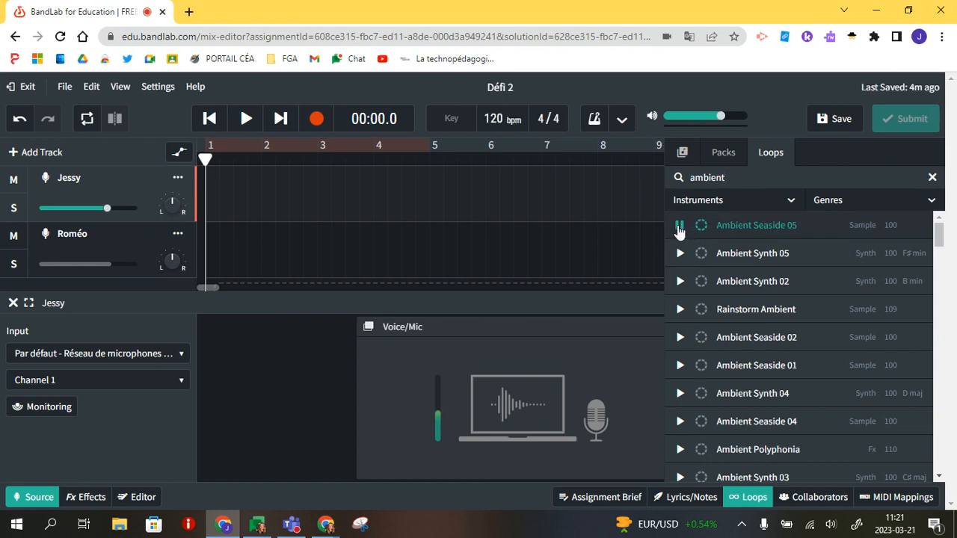
left_click(678, 229)
scroll(737, 284, "down", 5)
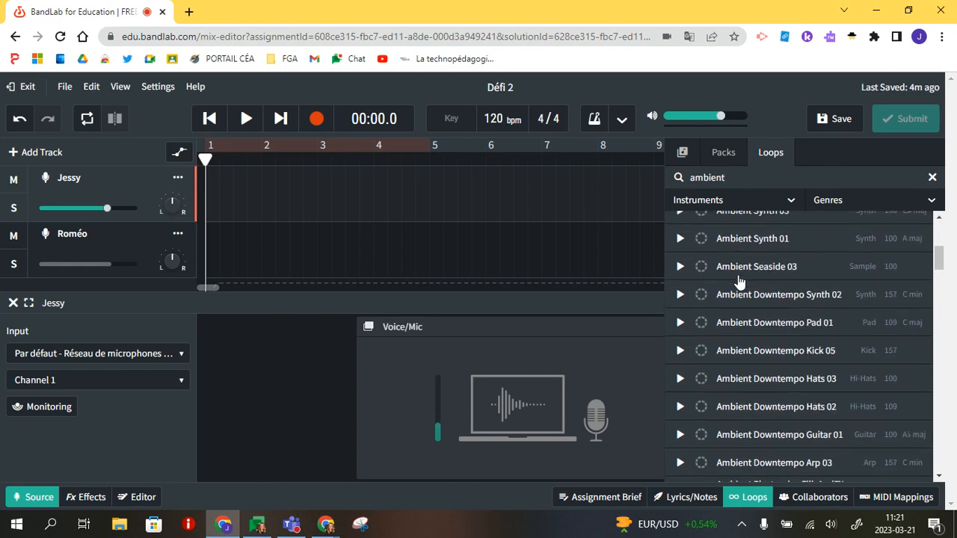
left_click(679, 367)
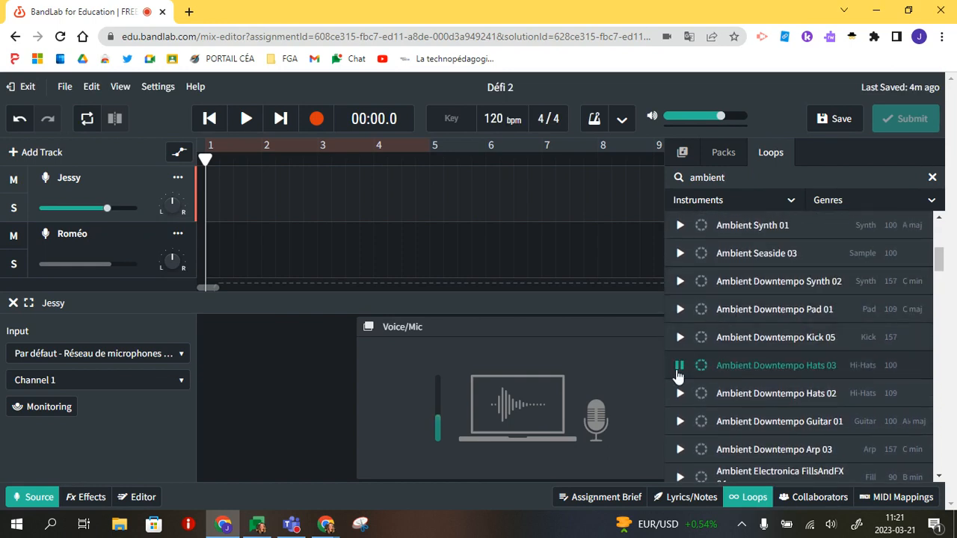
scroll(684, 367, "down", 4)
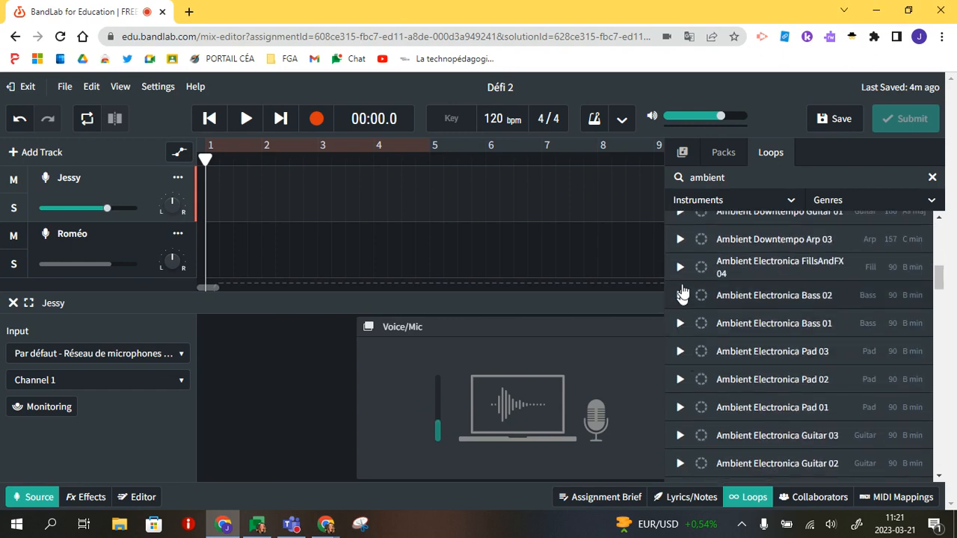
left_click(679, 267)
left_click(679, 267)
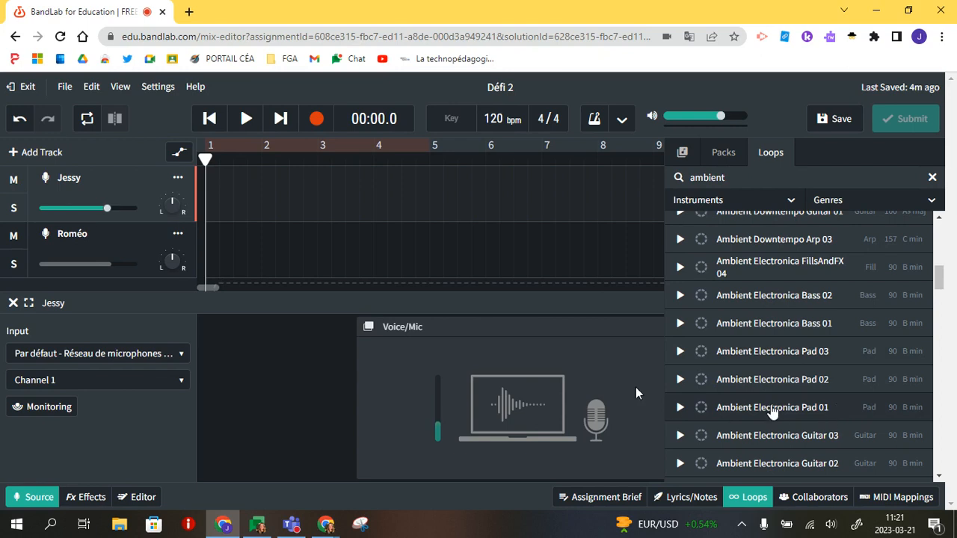
scroll(794, 363, "down", 3)
scroll(793, 362, "down", 1)
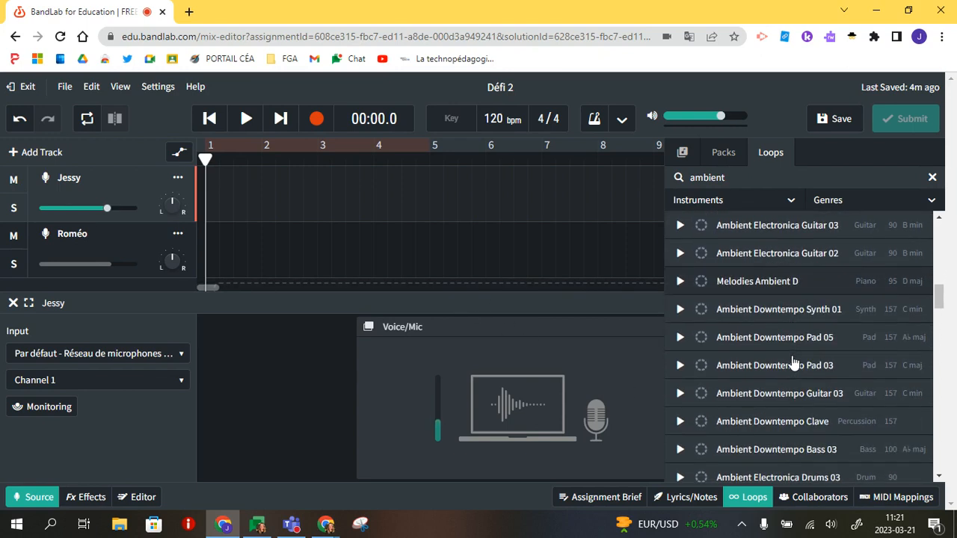
left_click_drag(793, 363, 814, 348)
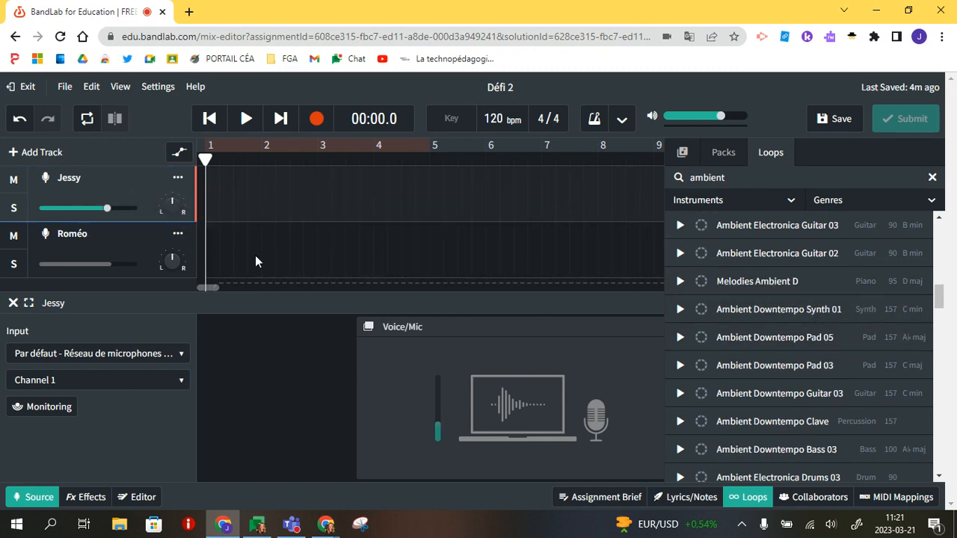
Add a third Voice/Mic track and rename it "Sons et musique"
left_click(14, 151)
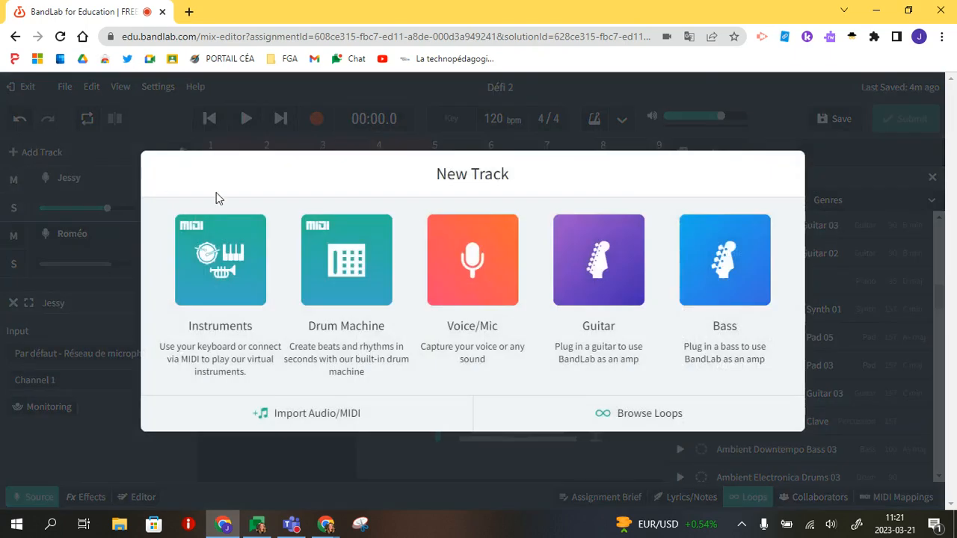
left_click(470, 260)
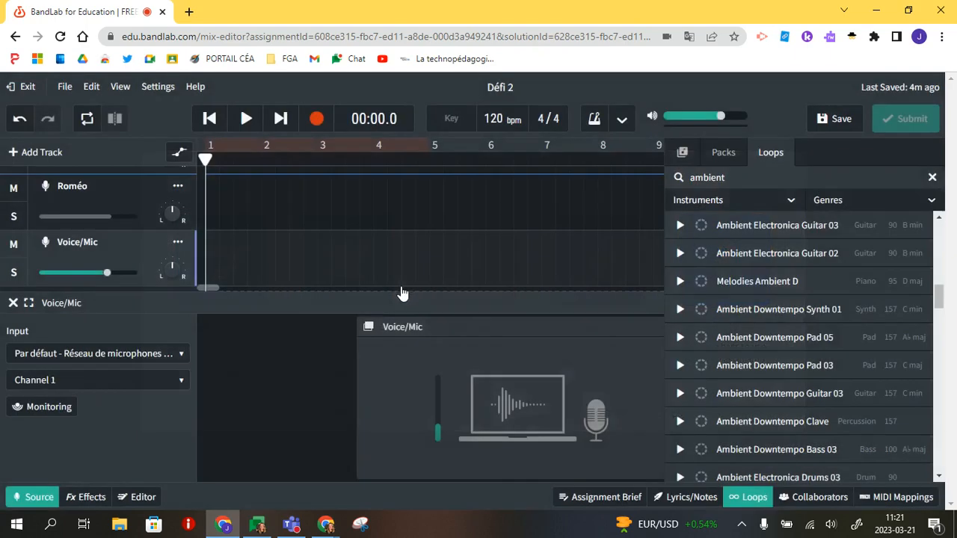
left_click(178, 247)
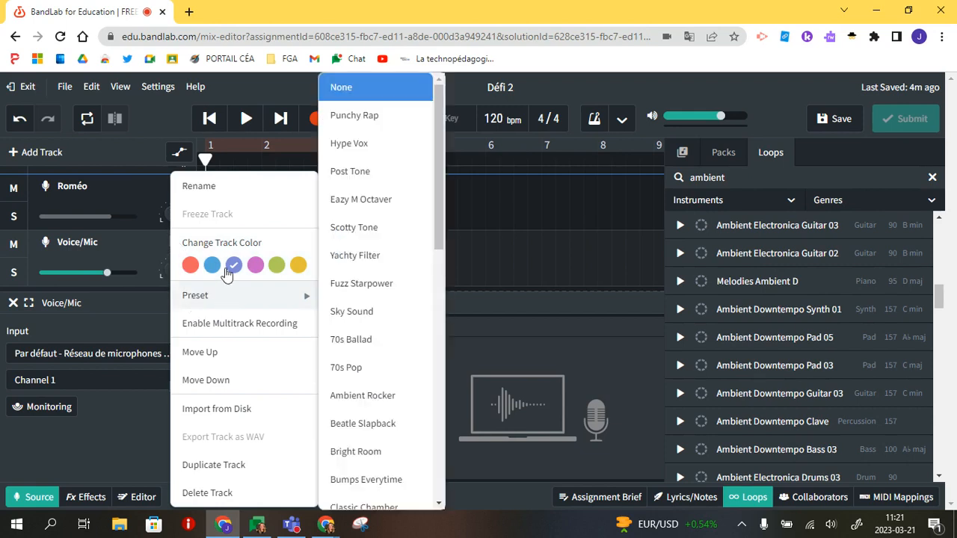
left_click(183, 185)
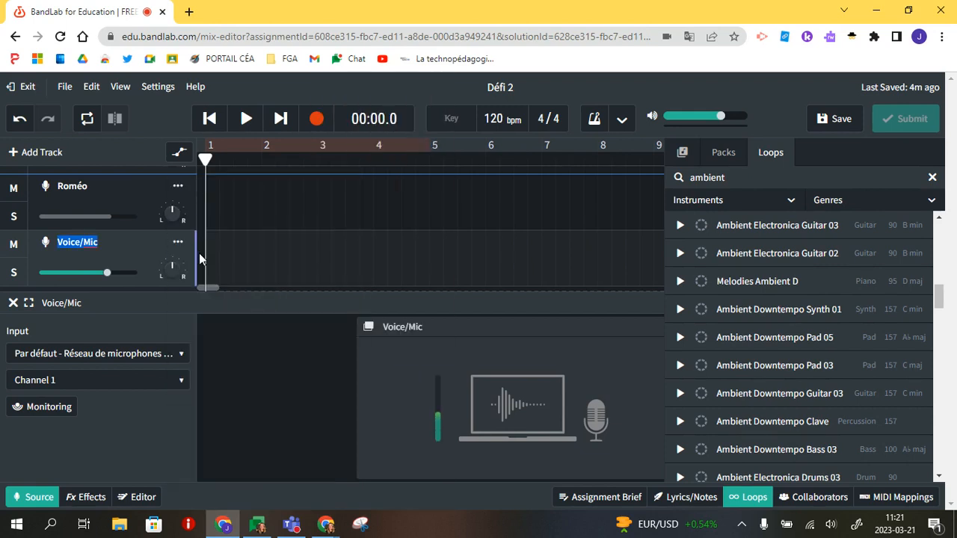
type("Sons et musique")
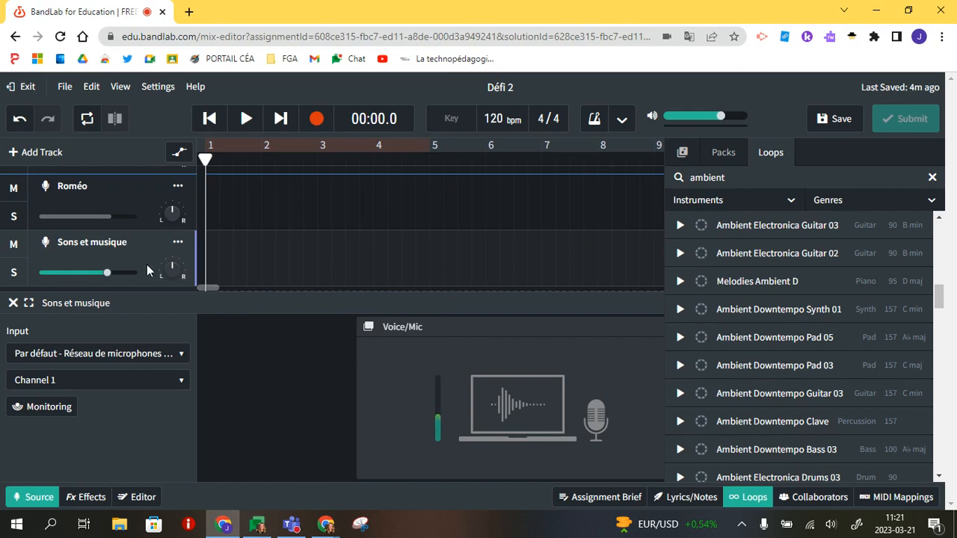
Place the loop Ambient Downtempo Kick 06 at the start of the Sons et musique track
scroll(139, 262, "up", 1)
scroll(284, 235, "down", 2)
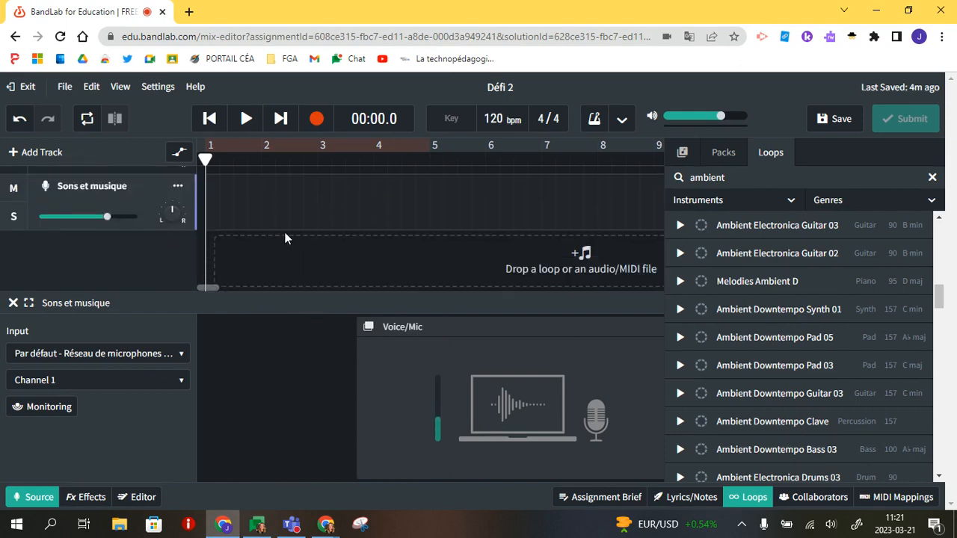
scroll(246, 229, "up", 1)
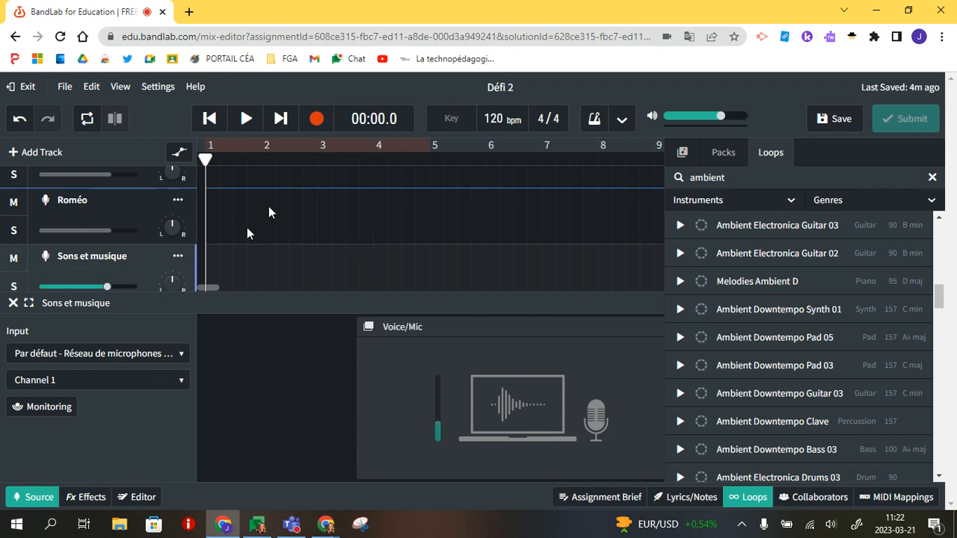
scroll(777, 387, "down", 2)
scroll(777, 388, "down", 3)
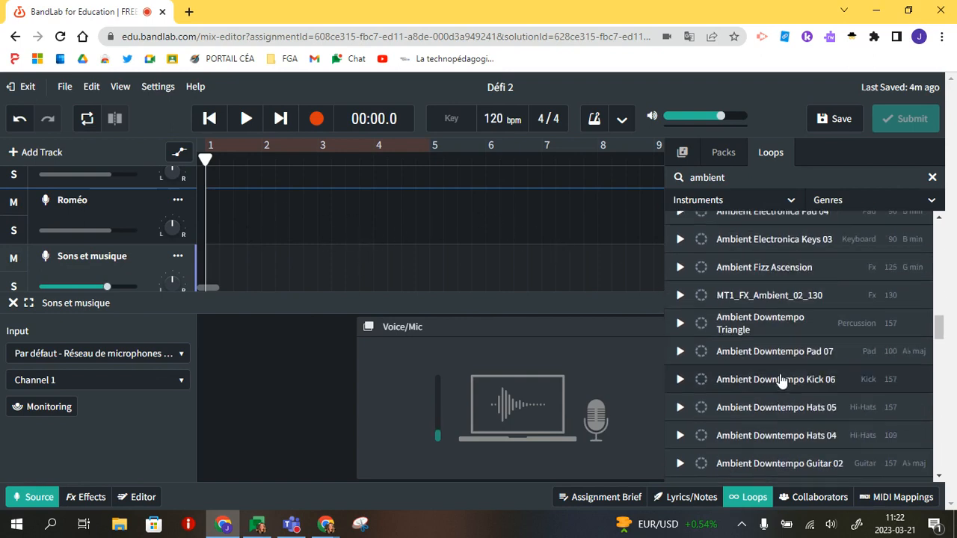
left_click_drag(779, 378, 215, 263)
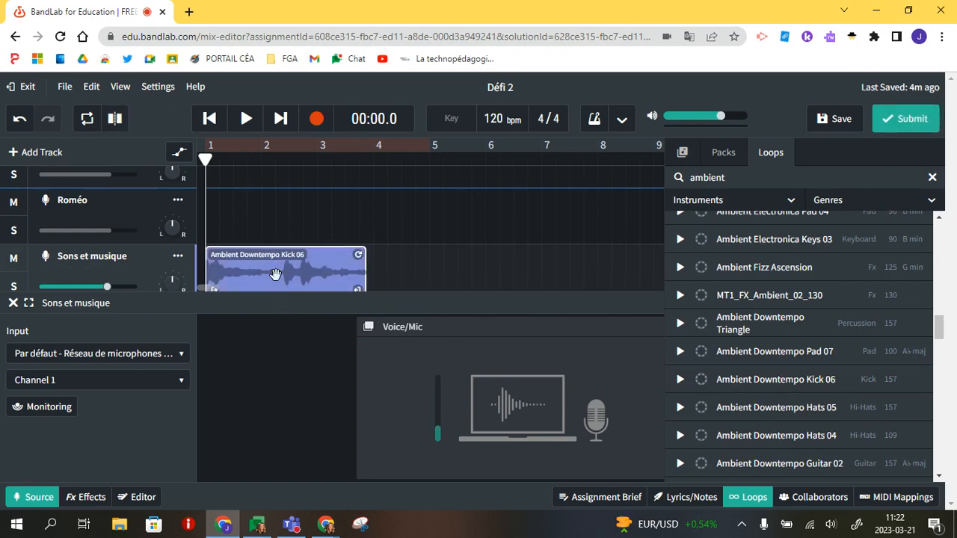
Reread the Assignment Brief and select each of the two speaker tracks in turn, ending on the first one
left_click(595, 500)
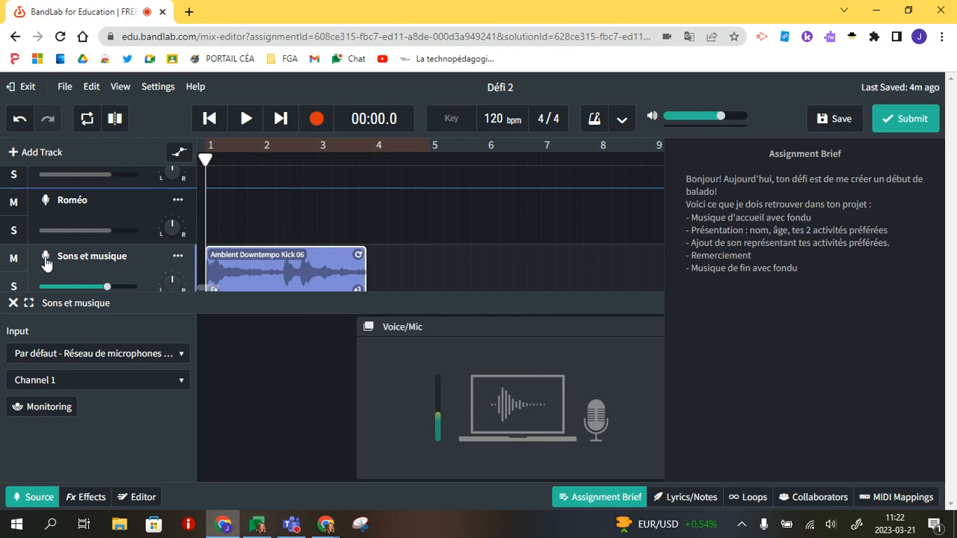
scroll(52, 261, "up", 1)
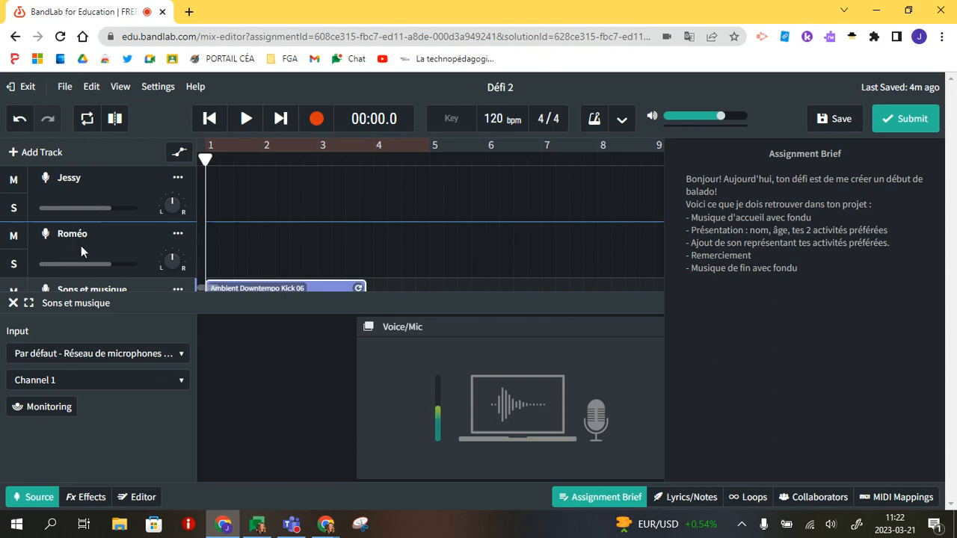
left_click(129, 187)
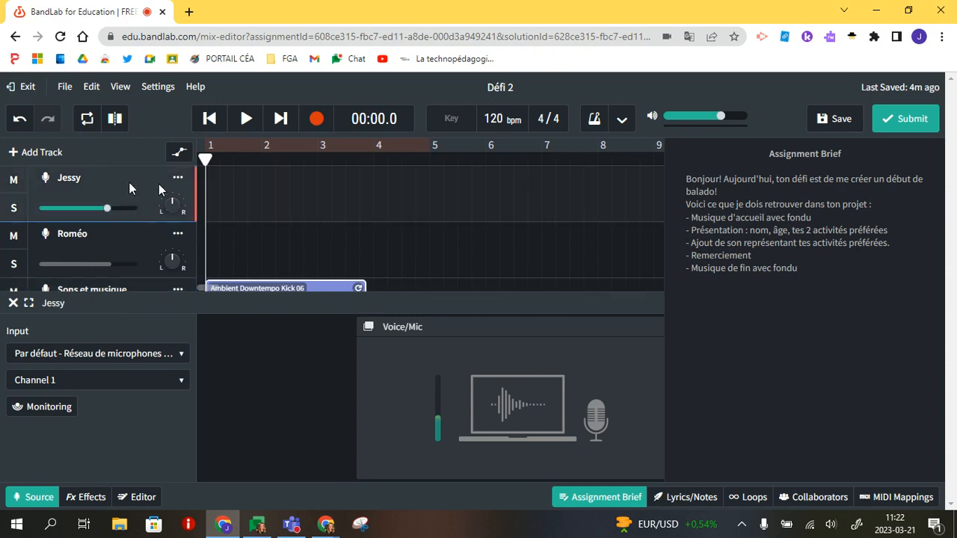
left_click(122, 231)
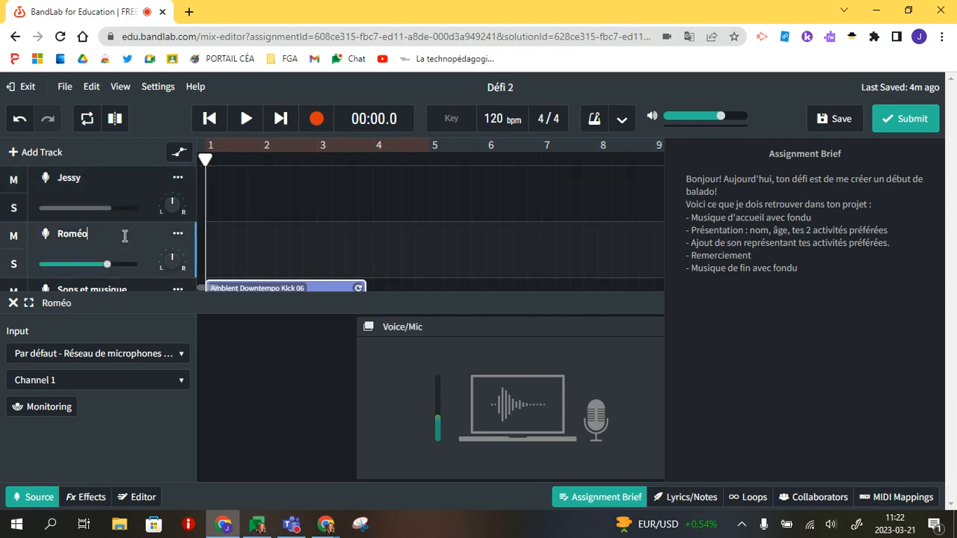
left_click(133, 182)
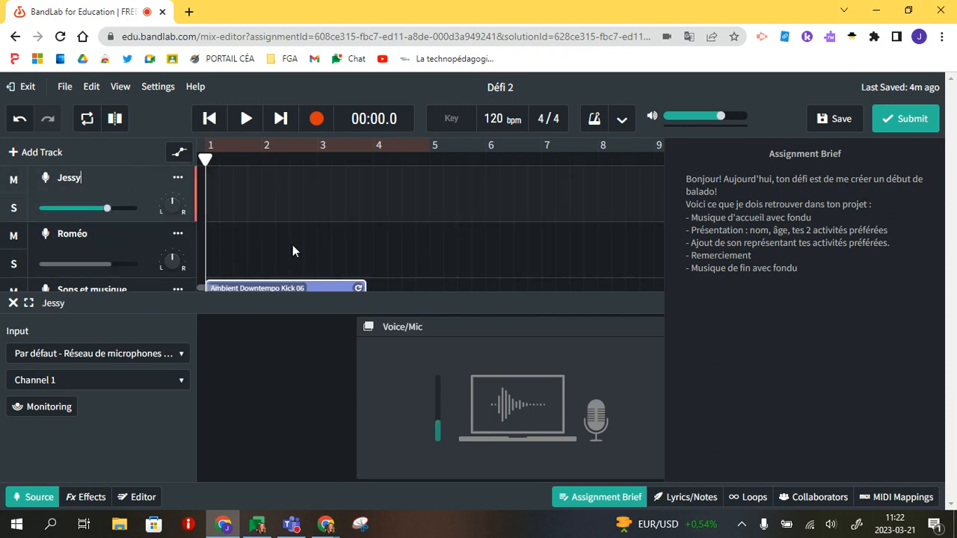
scroll(292, 244, "down", 1)
scroll(277, 238, "up", 1)
Check the track color options of the first and second speaker tracks without changing them
left_click(177, 183)
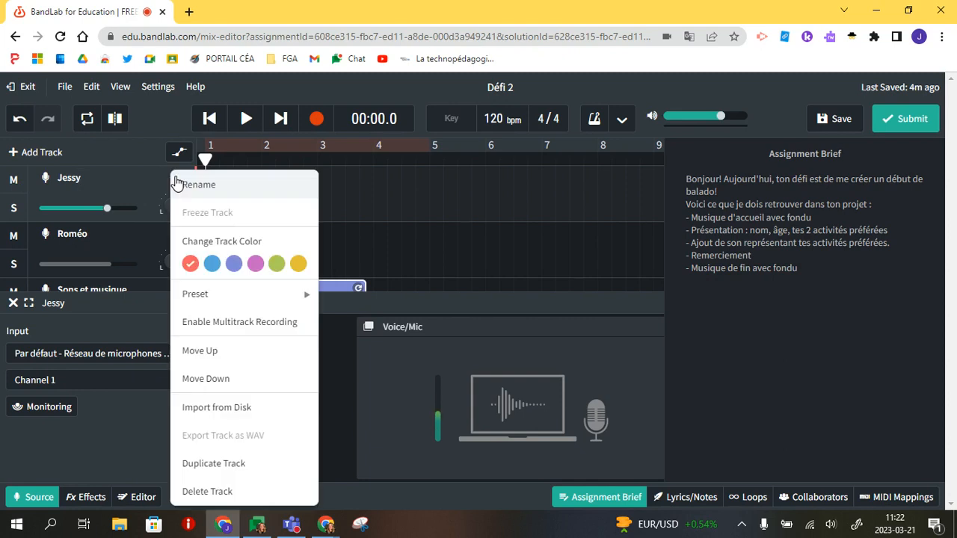
right_click(190, 270)
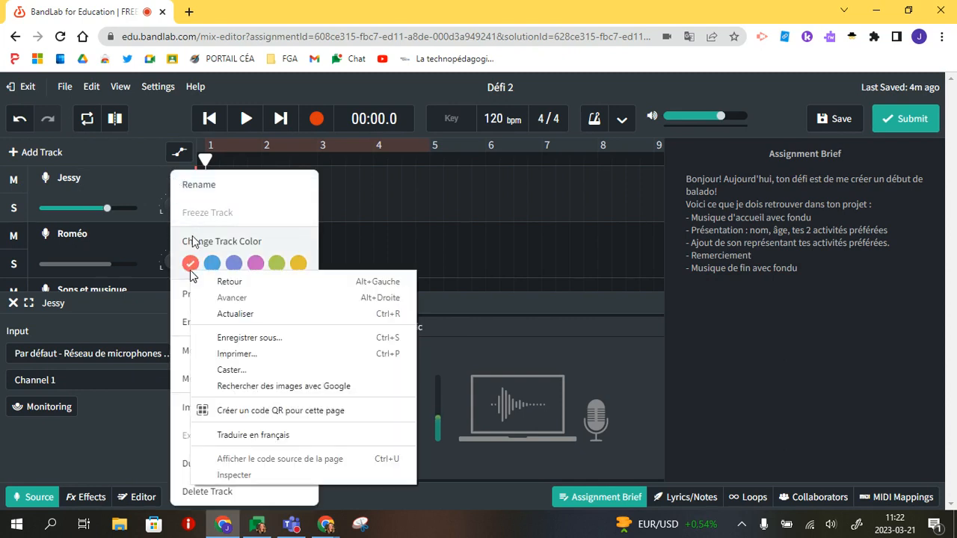
left_click(188, 269)
left_click(142, 239)
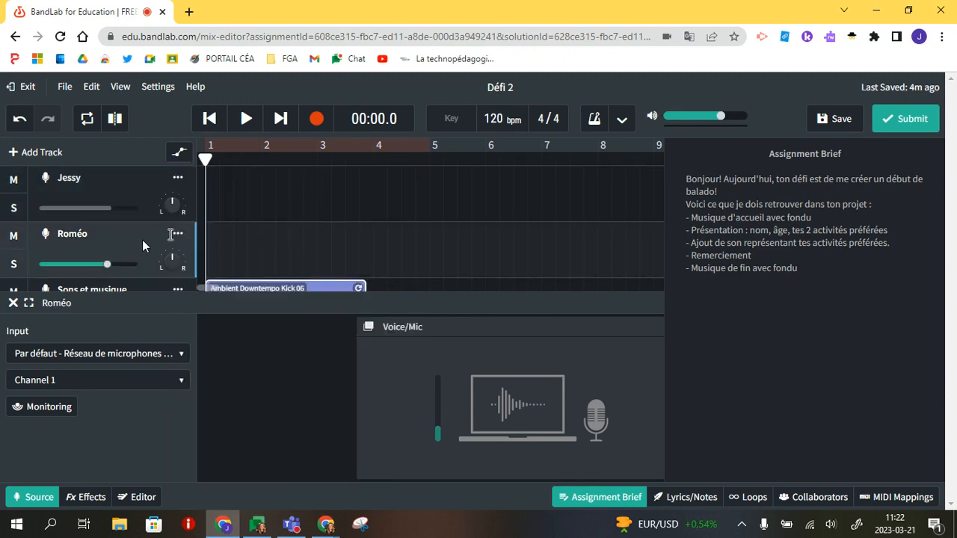
left_click(178, 239)
left_click(134, 250)
Change the color of the Sons et musique track to yellow
scroll(150, 239, "down", 2)
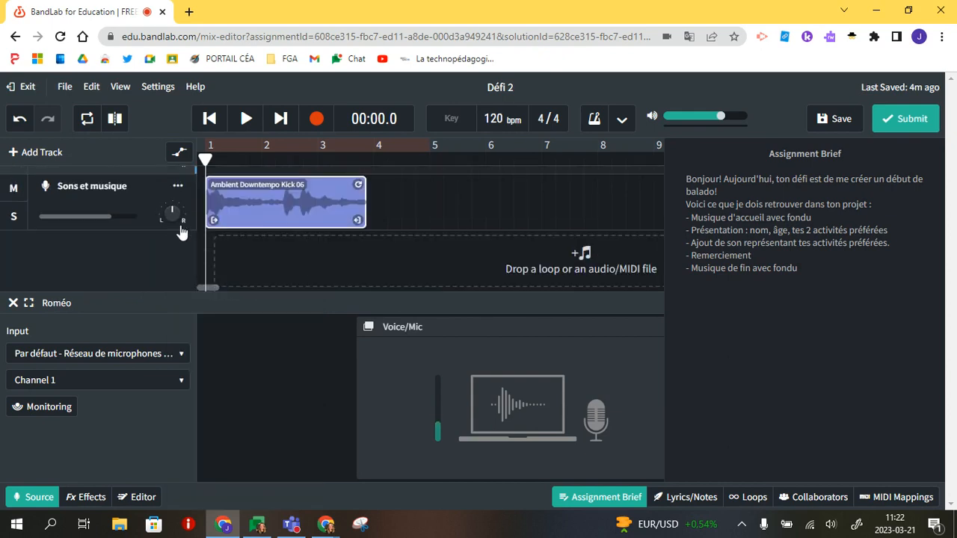
left_click(179, 192)
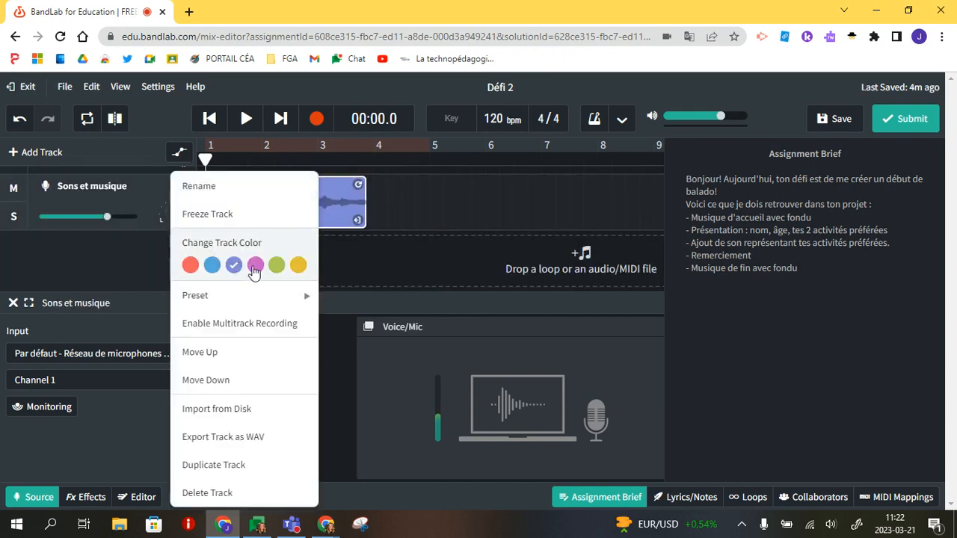
left_click(298, 266)
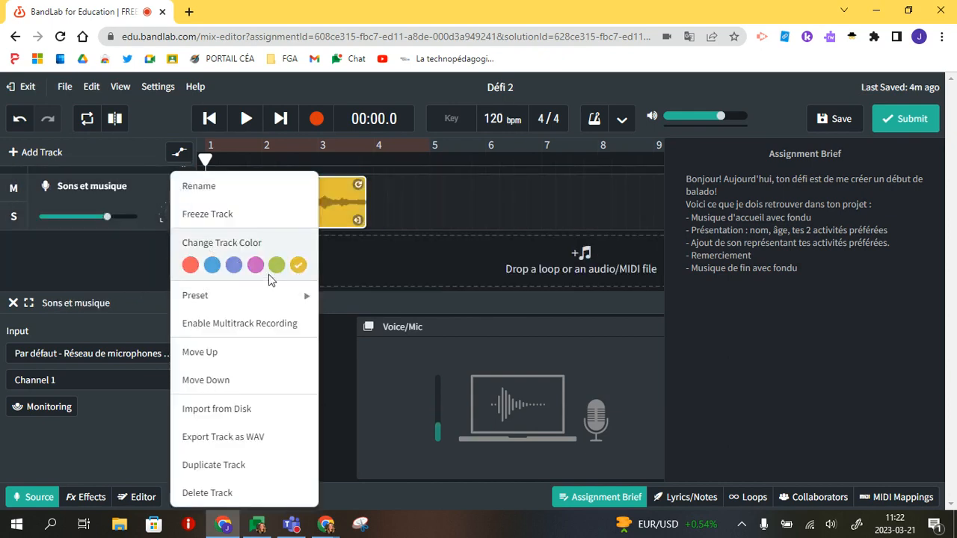
left_click(95, 284)
scroll(269, 240, "up", 2)
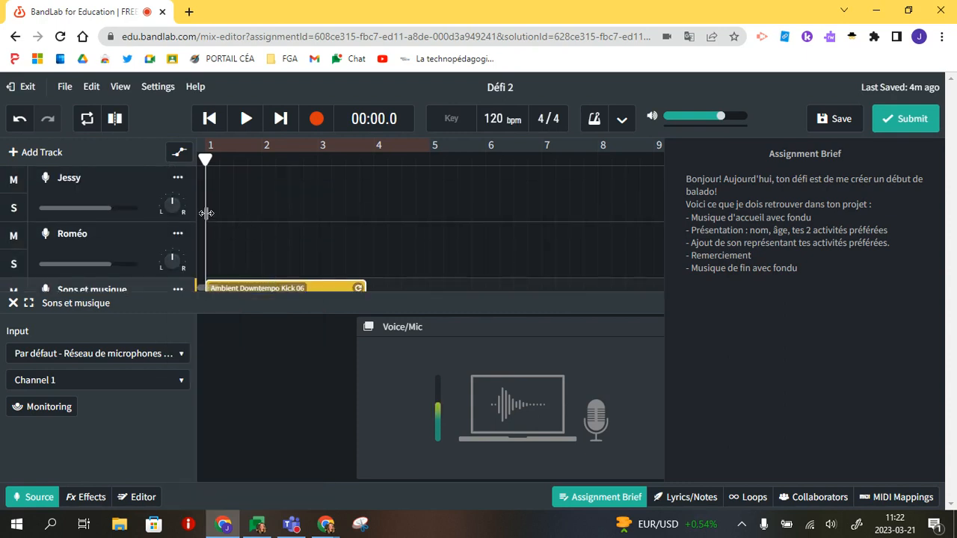
scroll(206, 213, "down", 2)
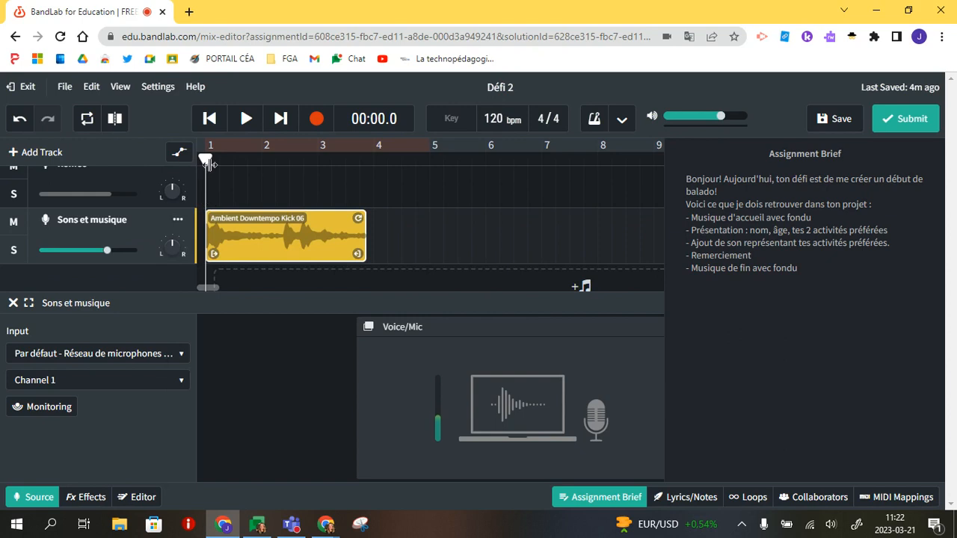
Select the first speaker's track and review the track layout against the Assignment Brief
scroll(149, 195, "up", 2)
left_click(111, 195)
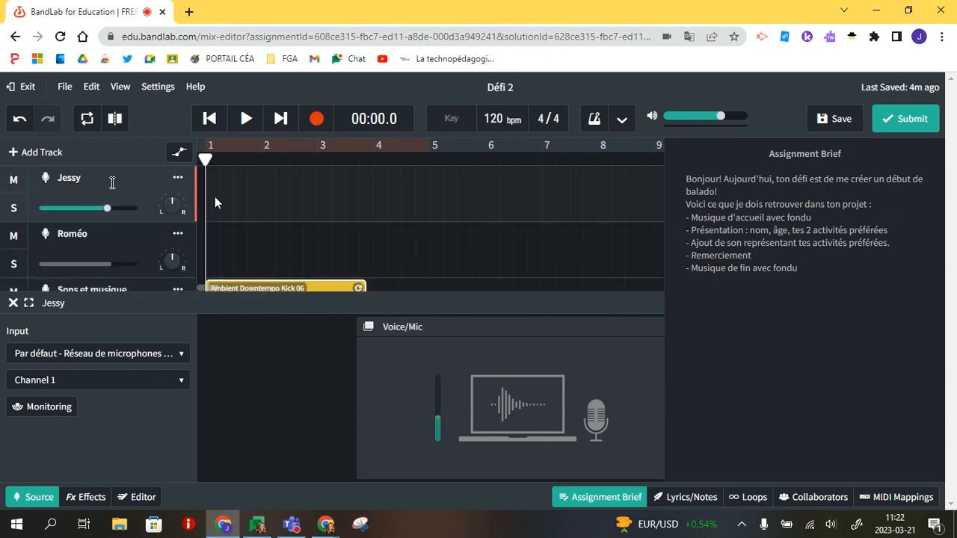
scroll(234, 242, "down", 3)
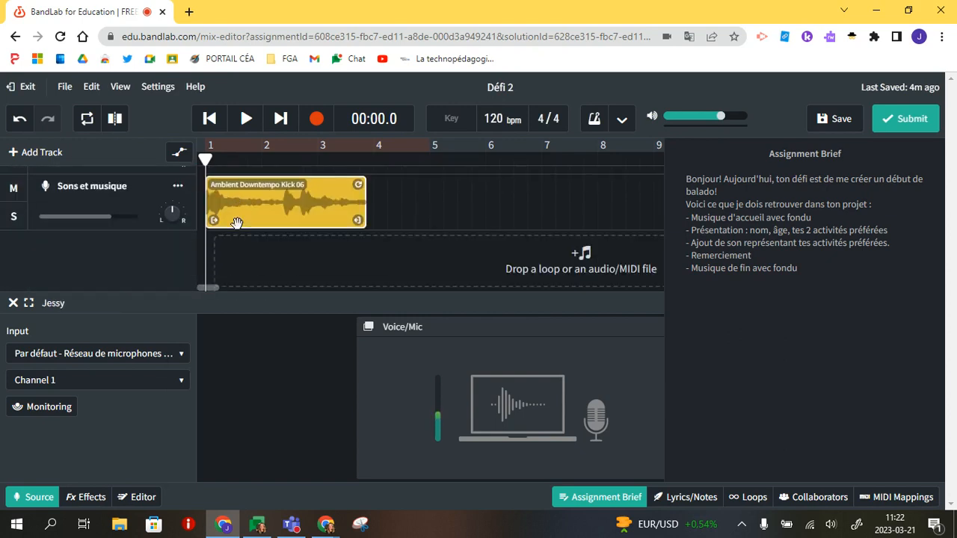
scroll(314, 224, "up", 2)
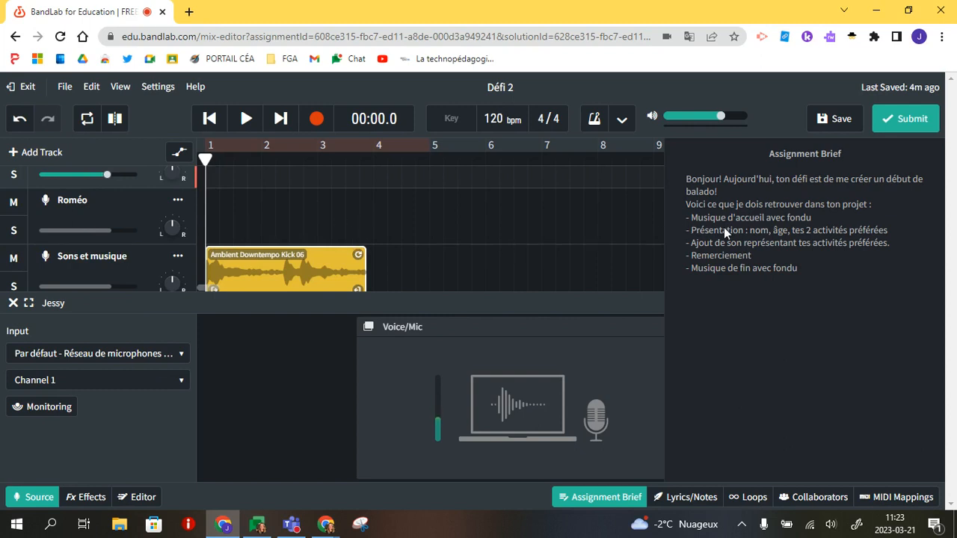
Try several playhead positions near the end of the Ambient Downtempo Kick 06 loop on the Sons et musique track
left_click(262, 271)
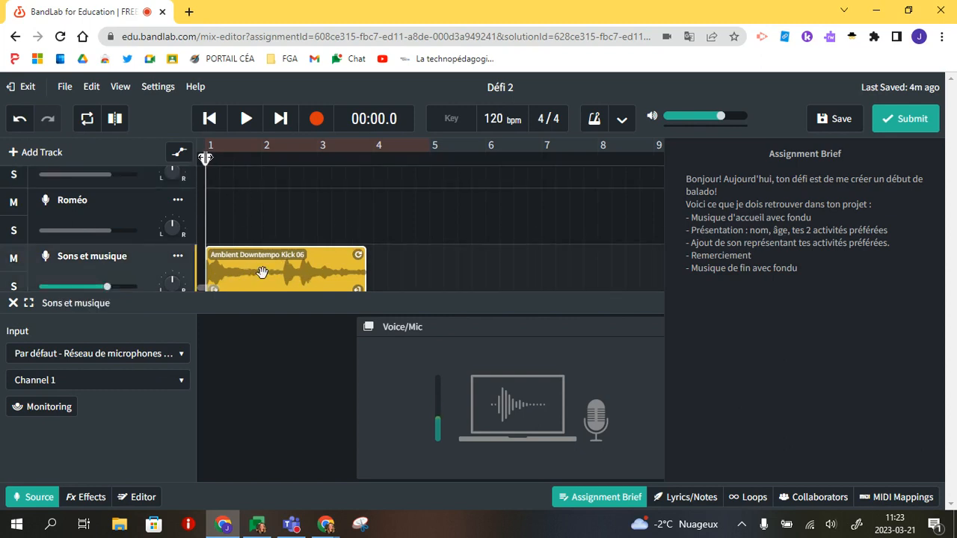
left_click_drag(205, 157, 367, 157)
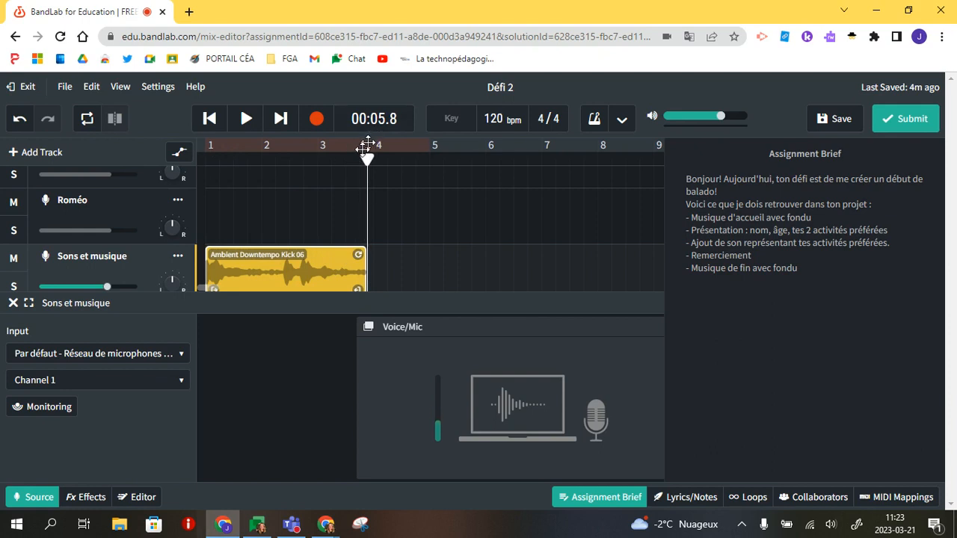
left_click(364, 273)
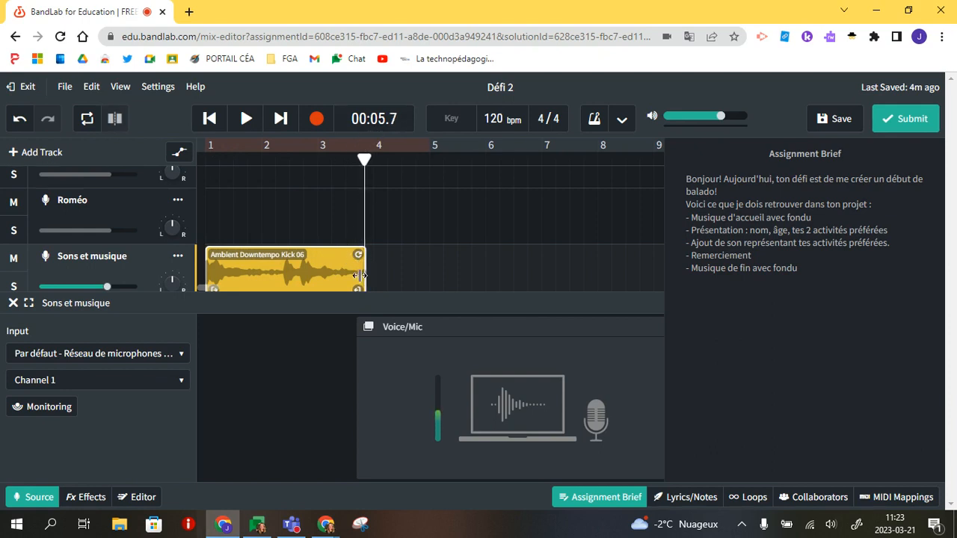
left_click(344, 273)
left_click(312, 275)
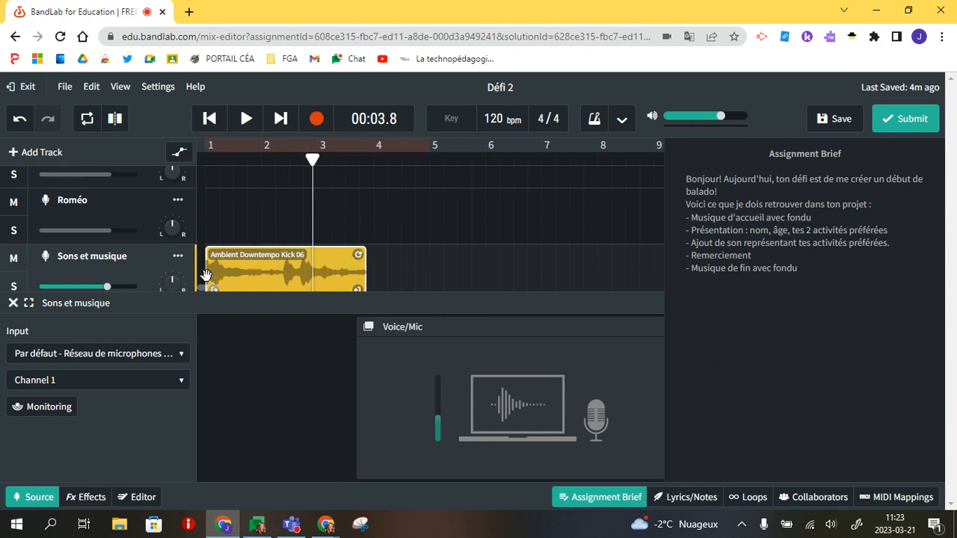
Select the first speaker's track and place the playhead at 00:05.3, just before the intro loop ends
scroll(112, 196, "up", 1)
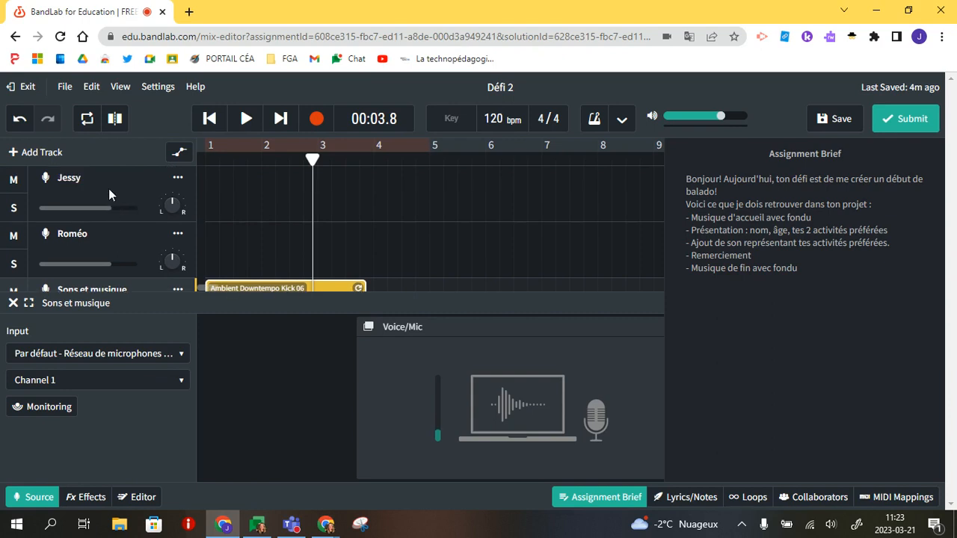
left_click(108, 194)
left_click_drag(312, 160, 355, 168)
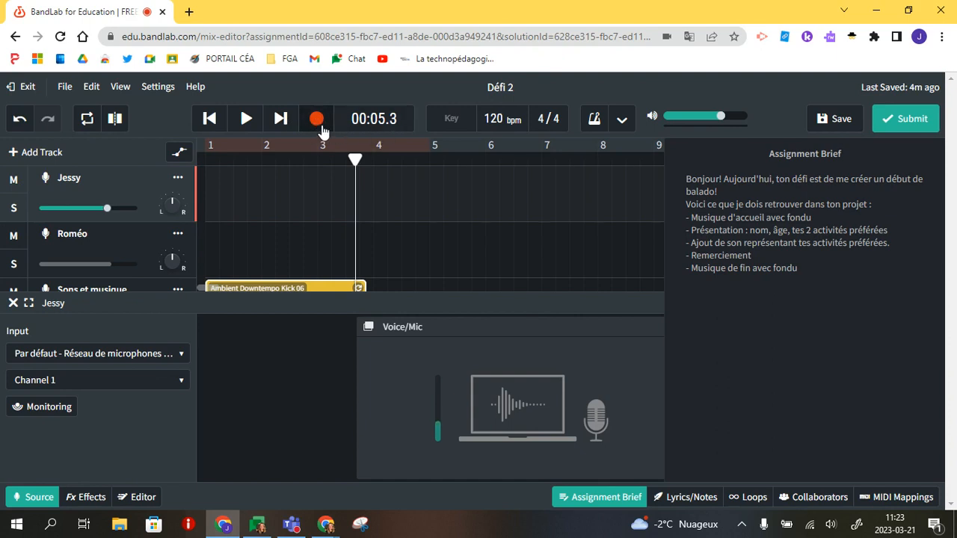
Check the microphone input choices, keeping the default, and record a voice take on the first speaker's track up to bar 18
left_click(39, 354)
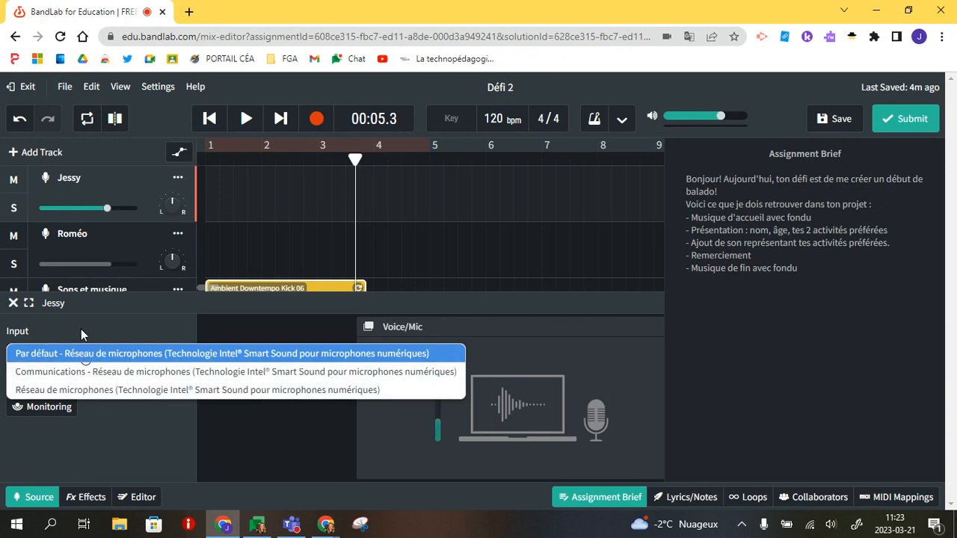
left_click(140, 327)
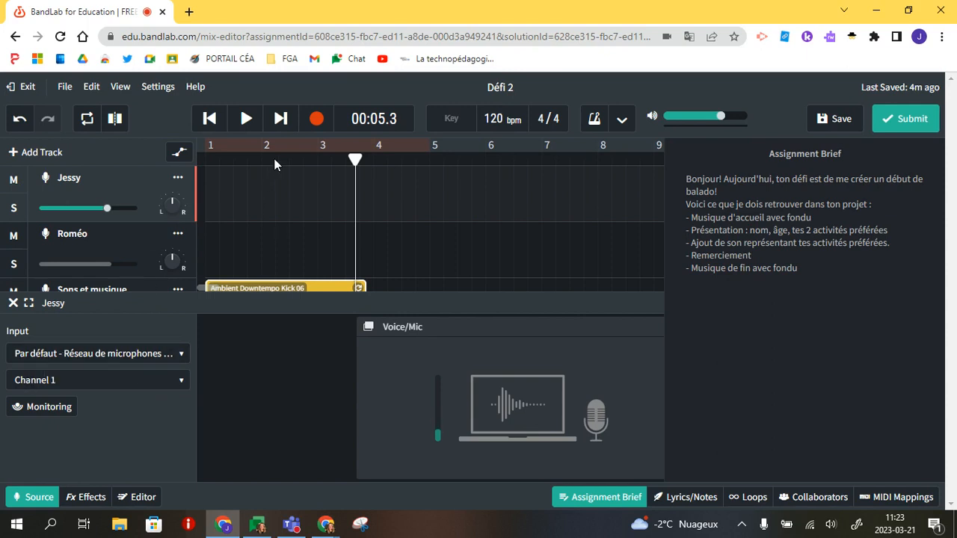
left_click(315, 120)
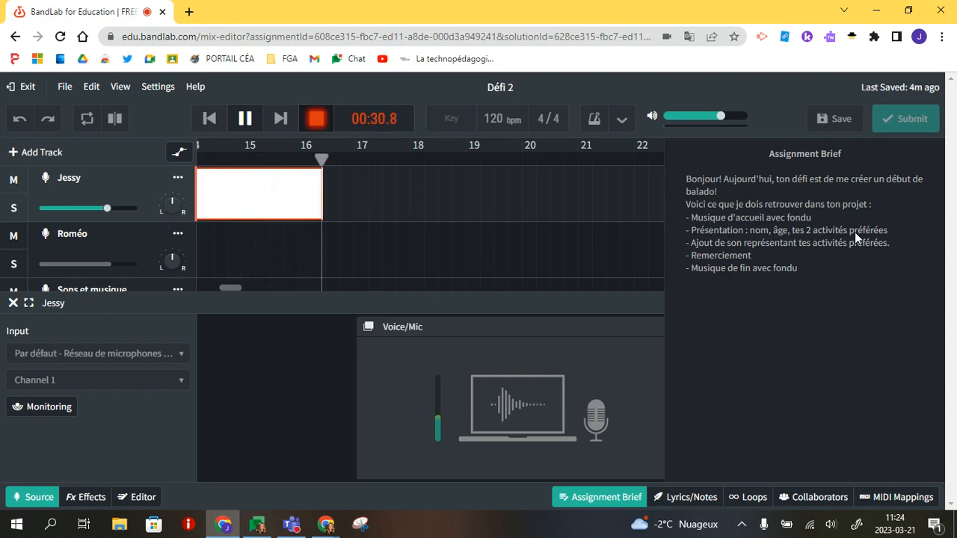
left_click(317, 119)
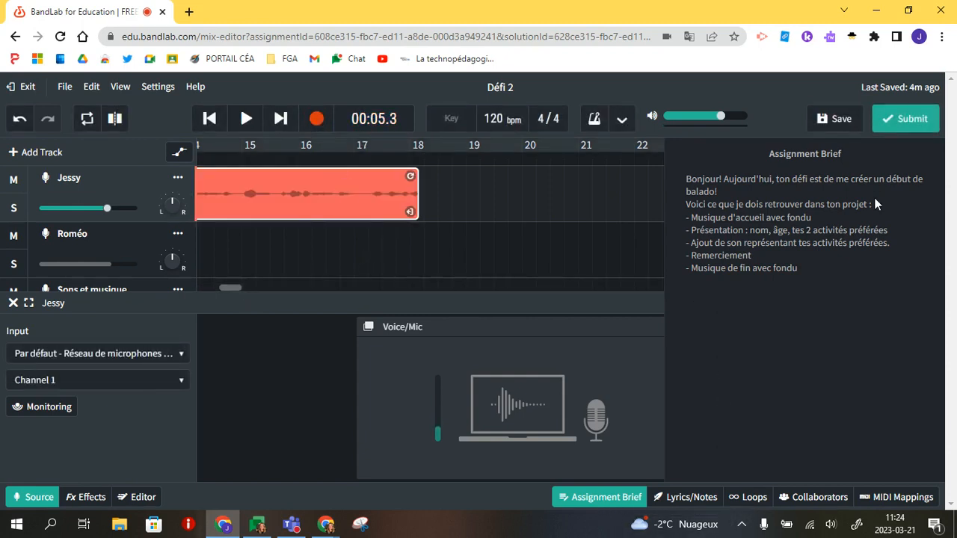
Hide the Assignment Brief and the track source settings, and fit the whole voice recording and all three tracks in view
left_click(616, 499)
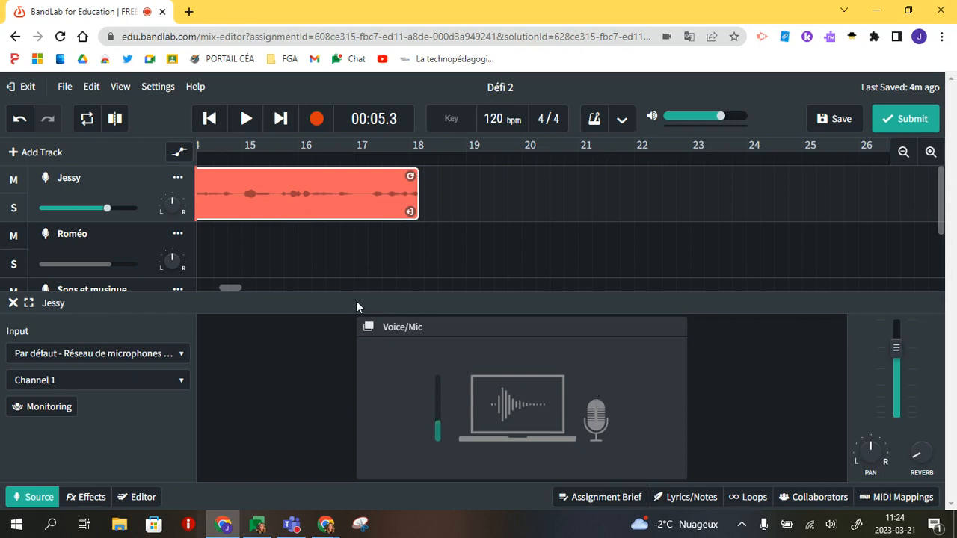
left_click_drag(231, 287, 199, 287)
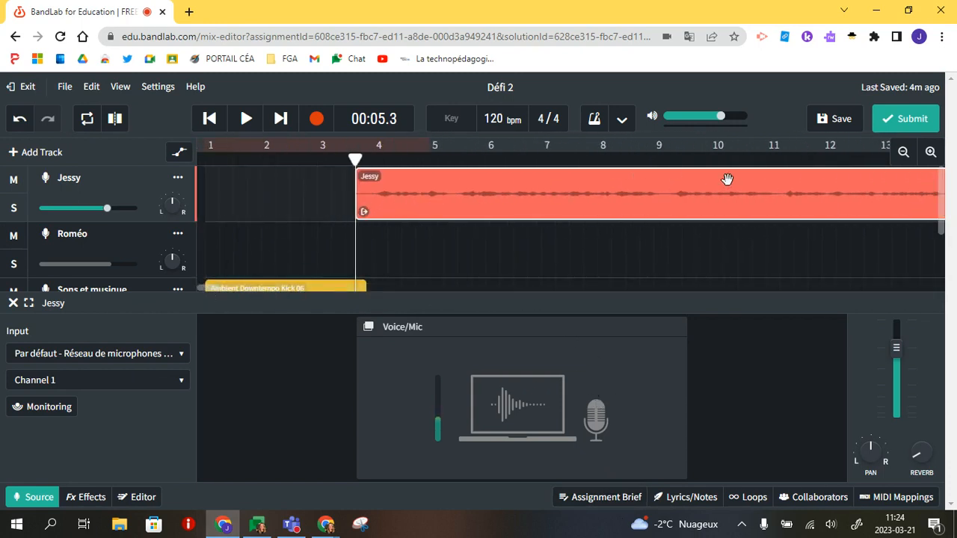
left_click(904, 153)
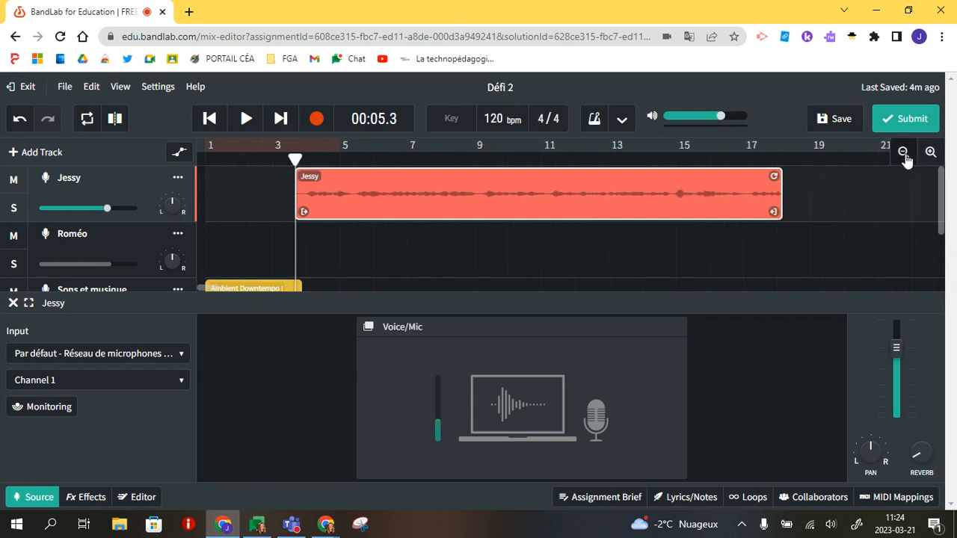
left_click(904, 153)
scroll(367, 271, "down", 3)
scroll(376, 279, "up", 1)
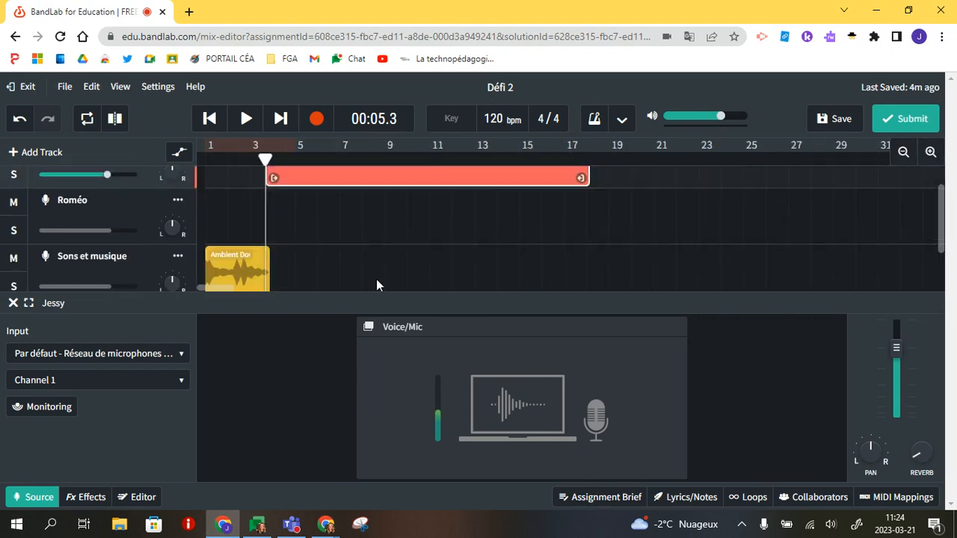
left_click(14, 303)
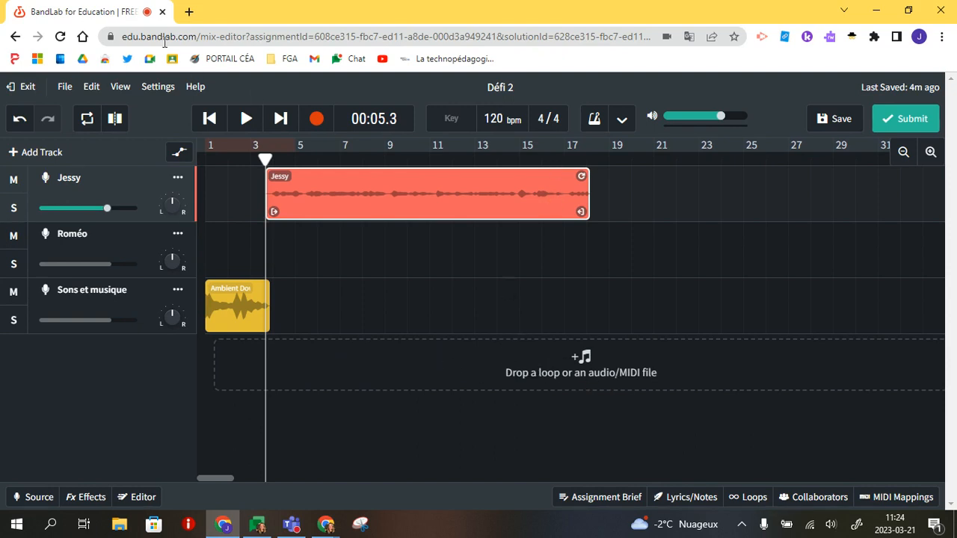
Search the web for pixabay in a new browser tab and open the site's Effets sonores section
left_click(189, 11)
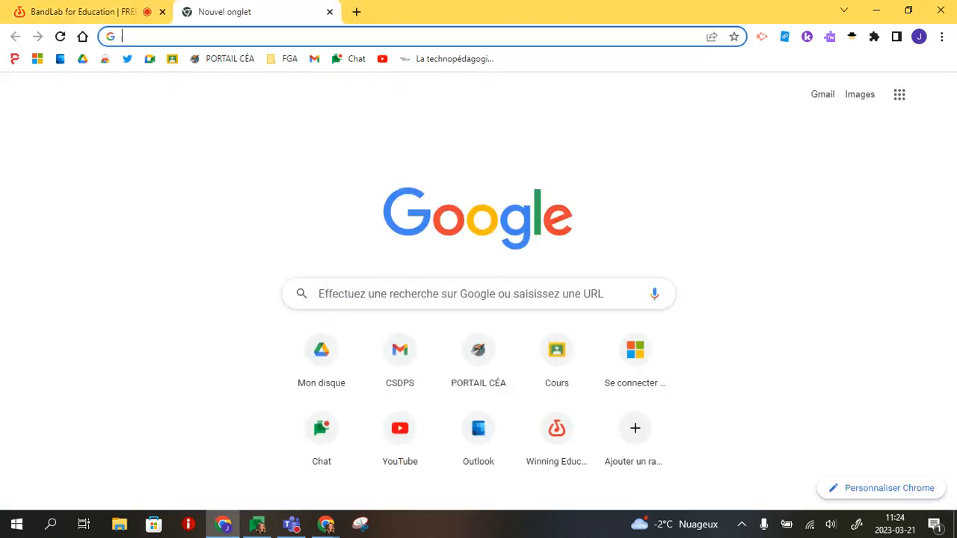
type("pixabay")
key("Return")
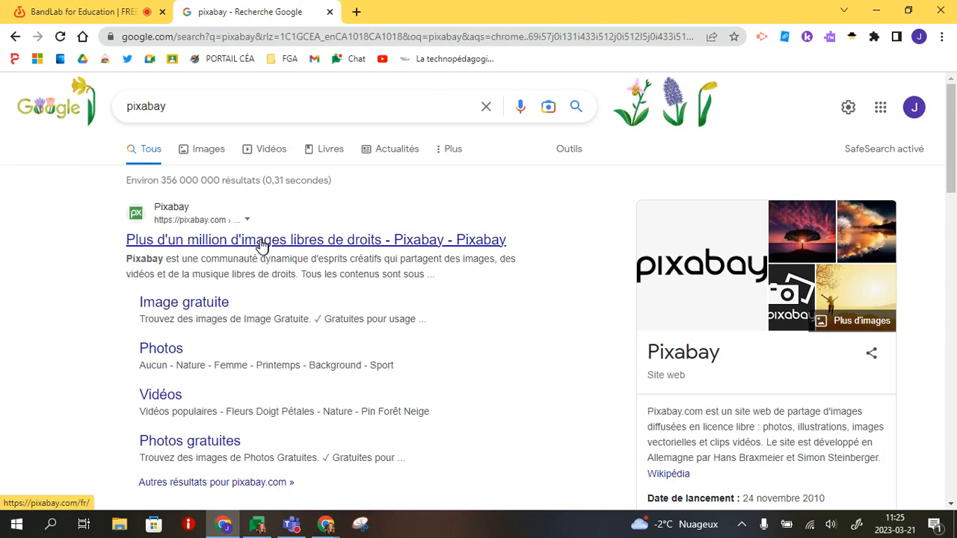
left_click(262, 240)
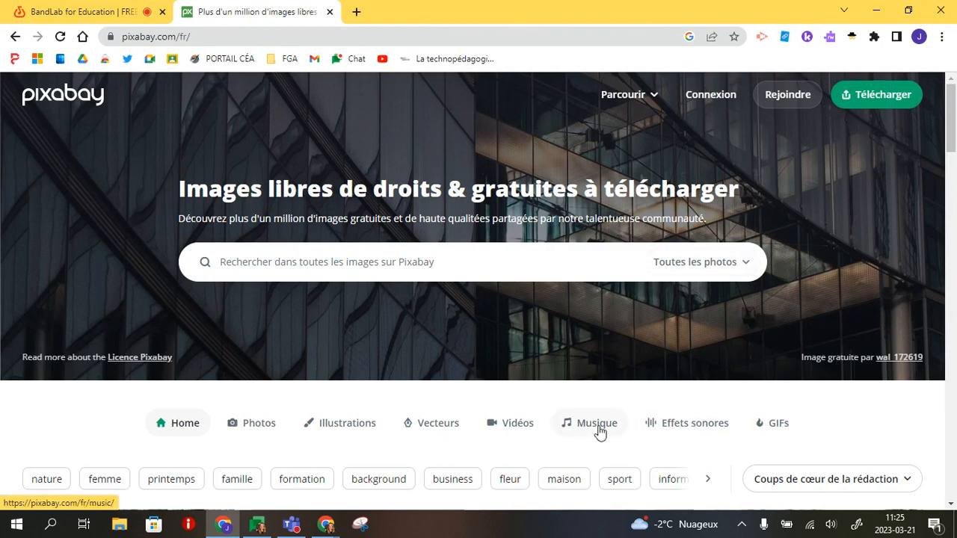
left_click(713, 435)
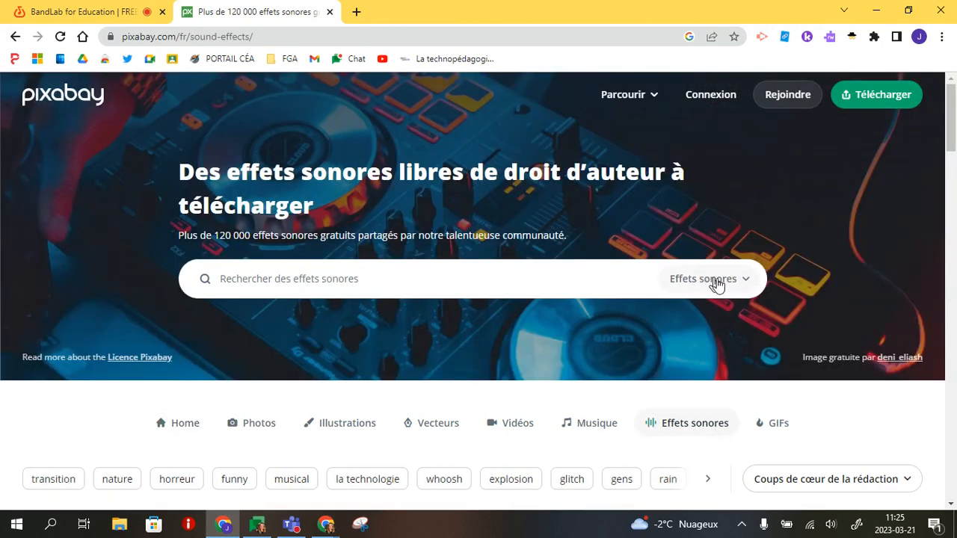
Search Pixabay's sound effects for hockey
left_click(729, 284)
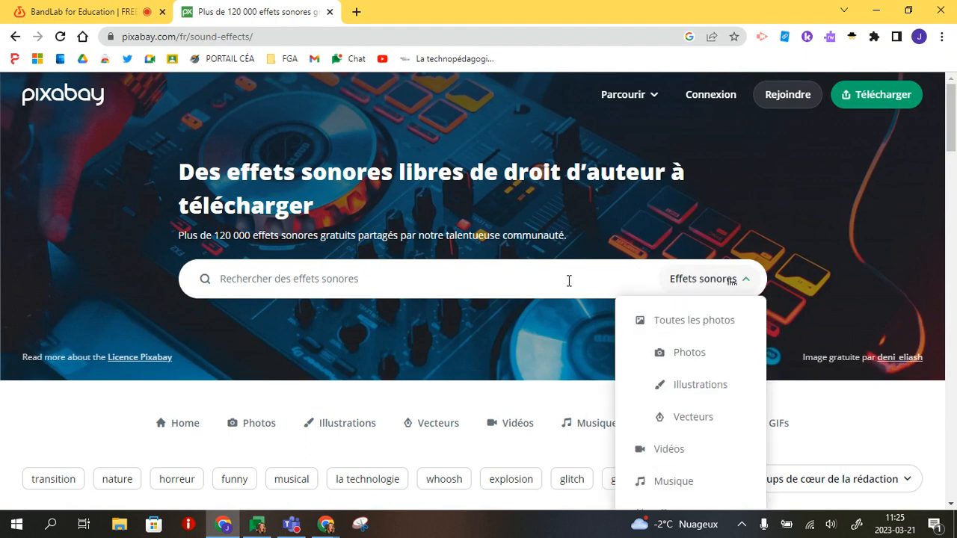
left_click(503, 282)
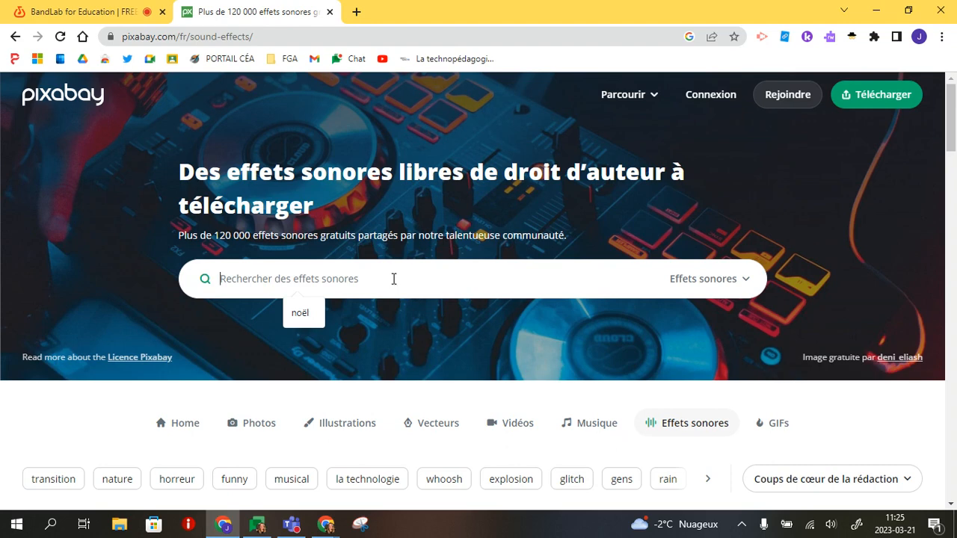
type("hockey")
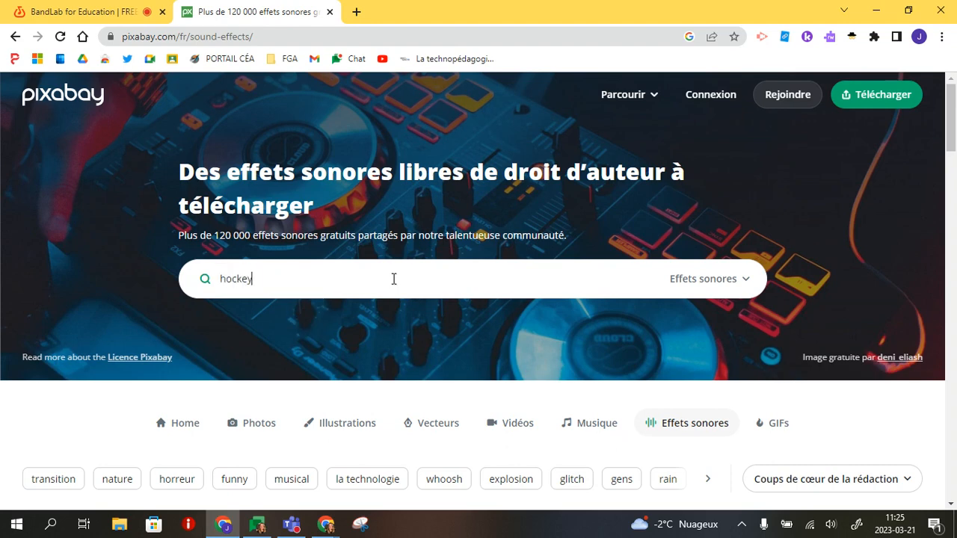
key("Return")
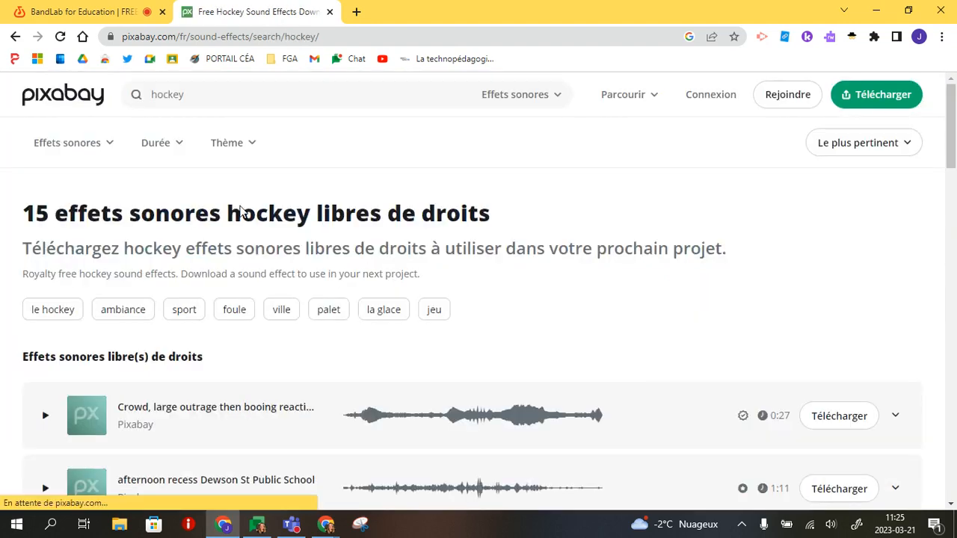
Browse the hockey sound effects, preview 048192_Hockey and download it
scroll(271, 246, "down", 1)
scroll(154, 348, "down", 2)
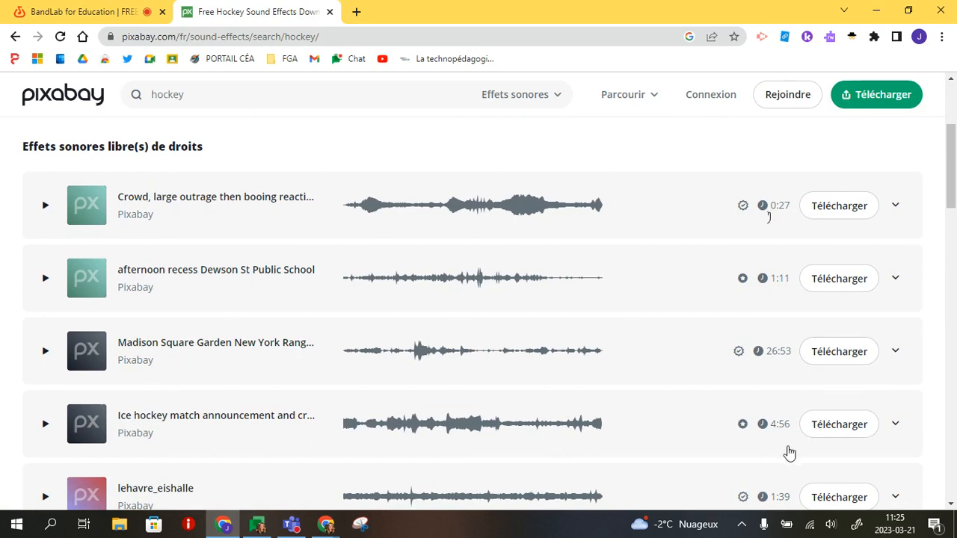
scroll(785, 451, "down", 1)
scroll(781, 453, "down", 4)
scroll(770, 426, "down", 1)
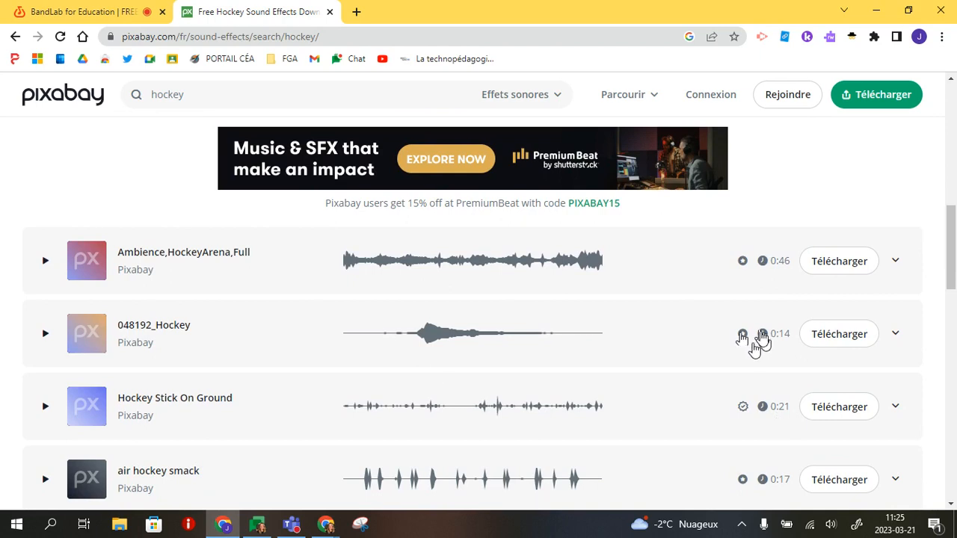
left_click(45, 334)
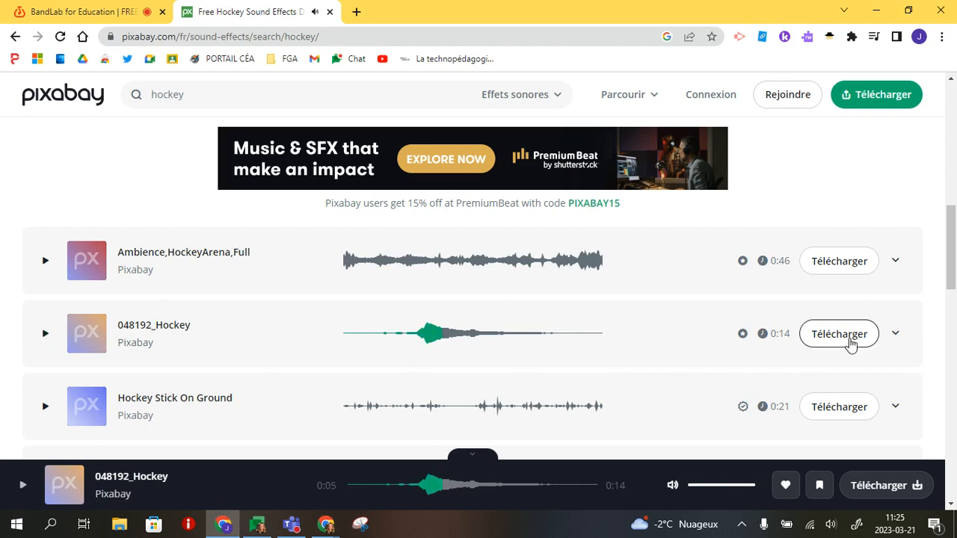
left_click(849, 341)
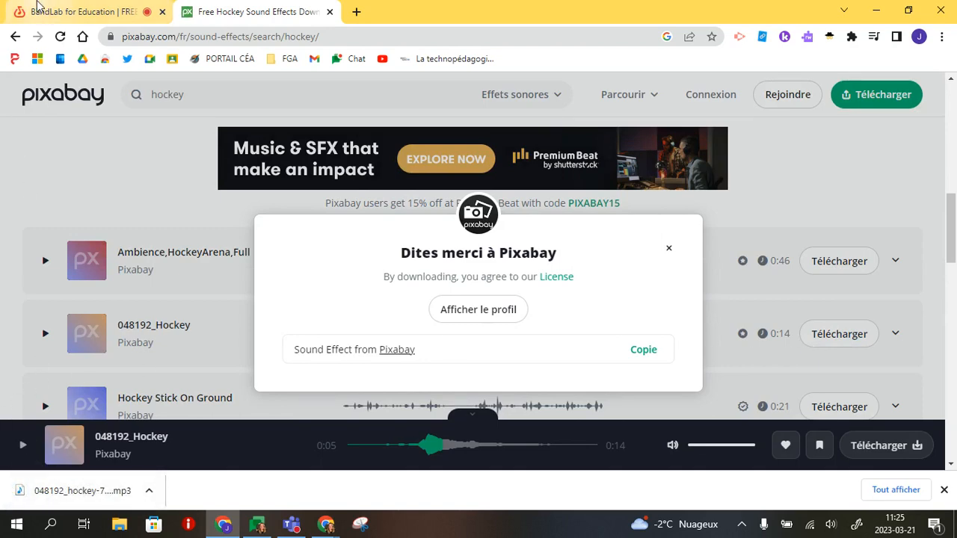
Return to the Défi 2 project in BandLab, select the Sons et musique track and place the playhead at 00:16.4
left_click(51, 6)
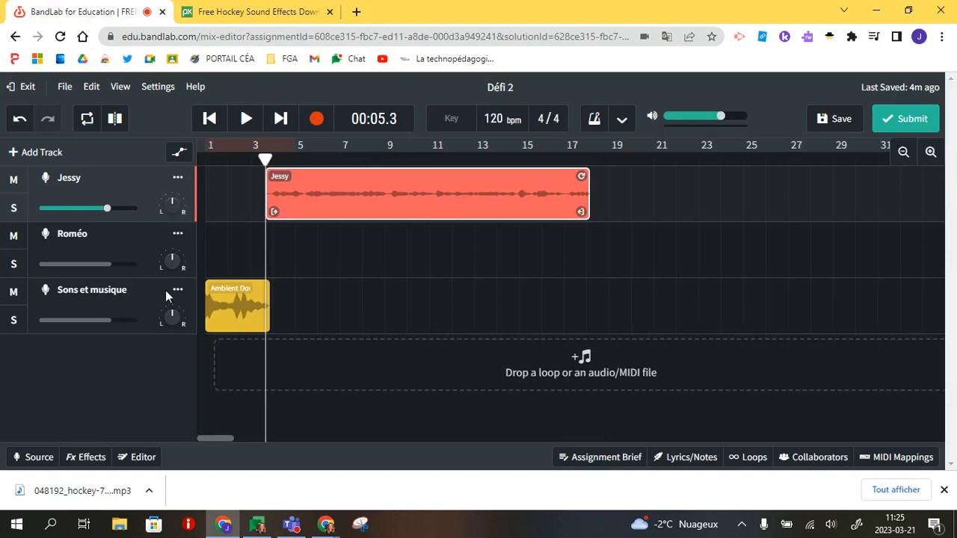
left_click(59, 296)
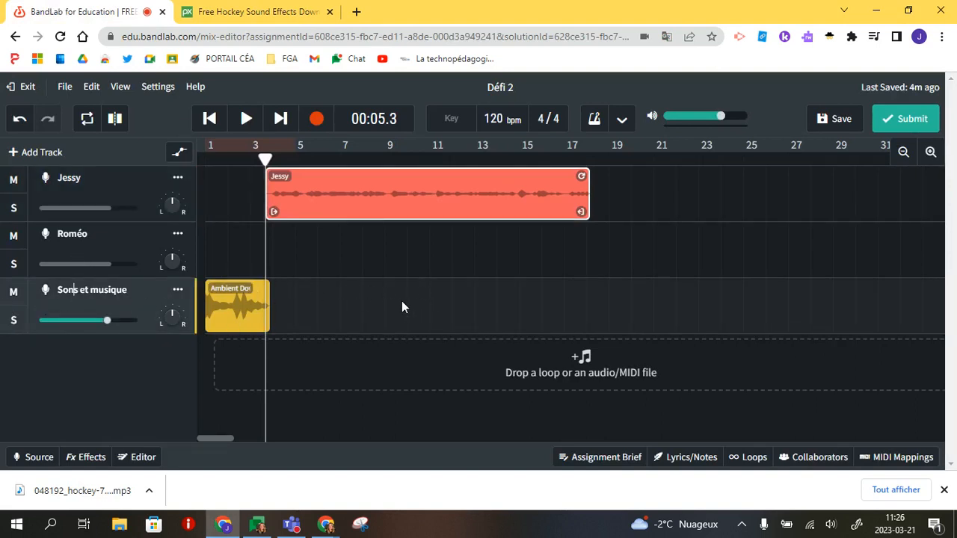
left_click(411, 197)
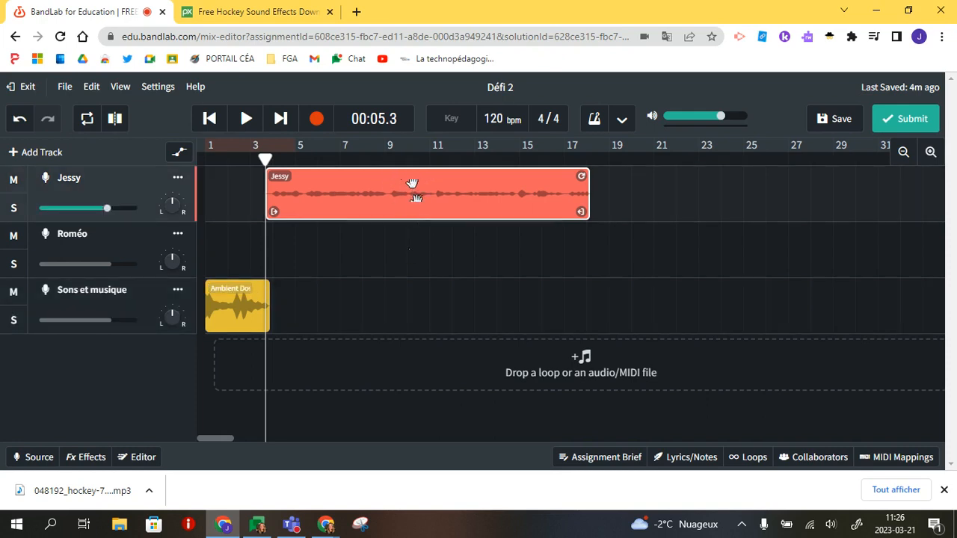
left_click(84, 304)
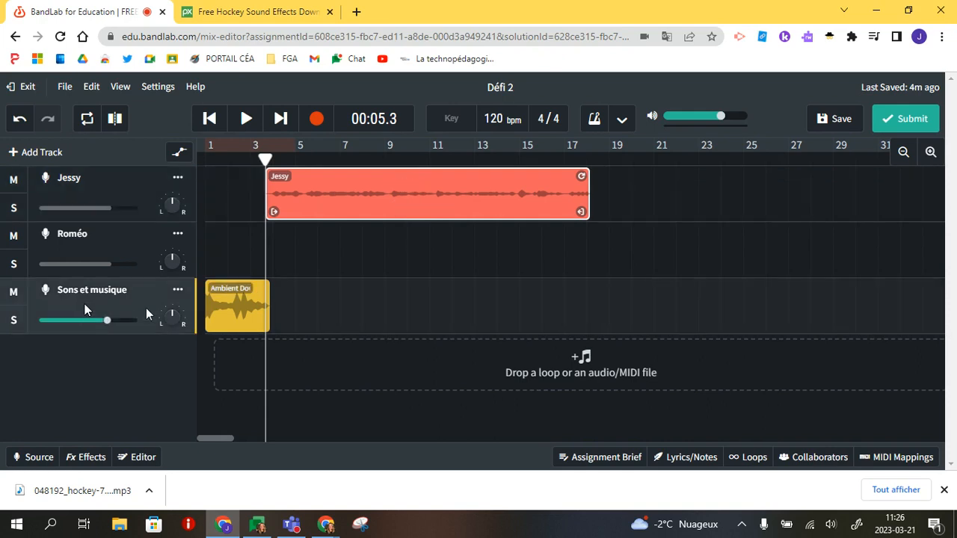
left_click_drag(265, 364, 389, 306)
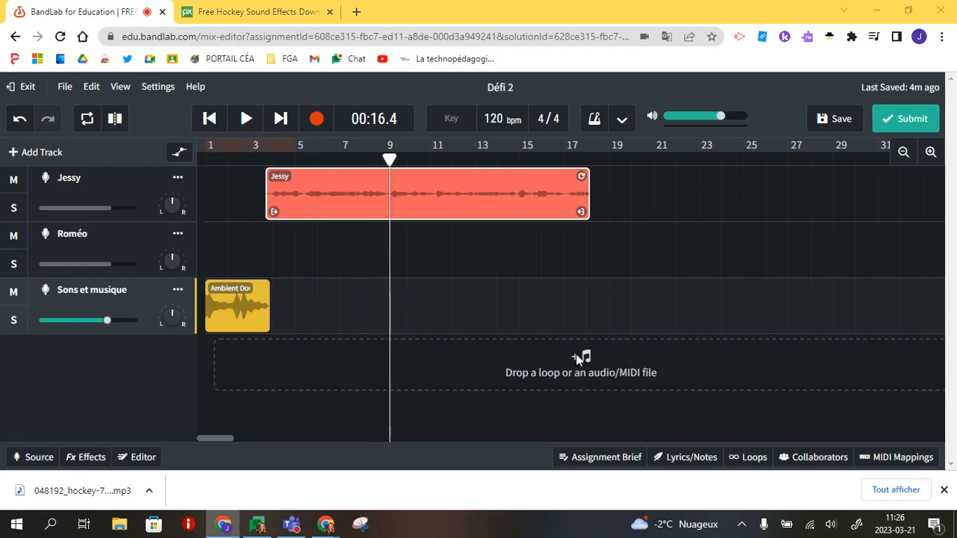
Import 048192_hockey-76636.mp3 from the Téléchargements folder and move its clip onto the Sons et musique track, starting at 00:16.4
left_click(575, 354)
left_click(153, 128)
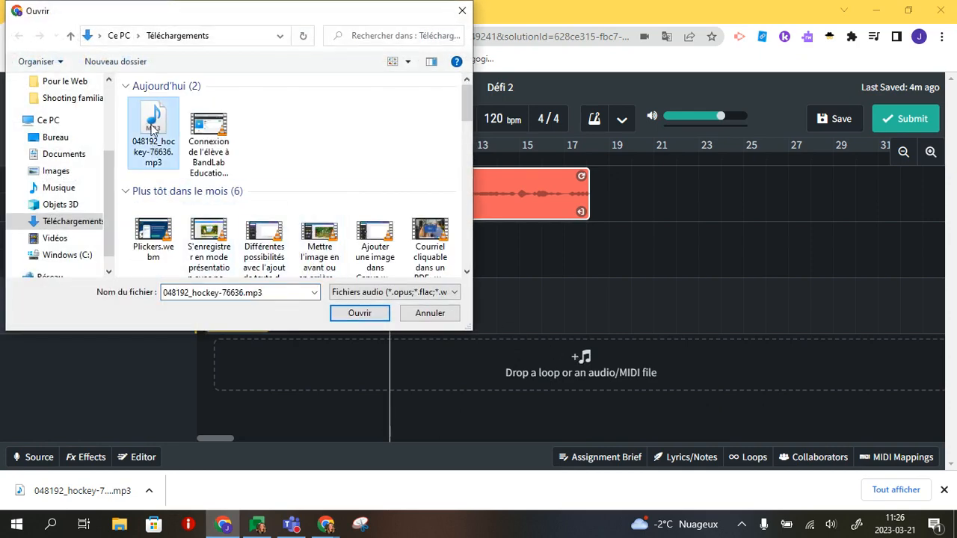
left_click(361, 314)
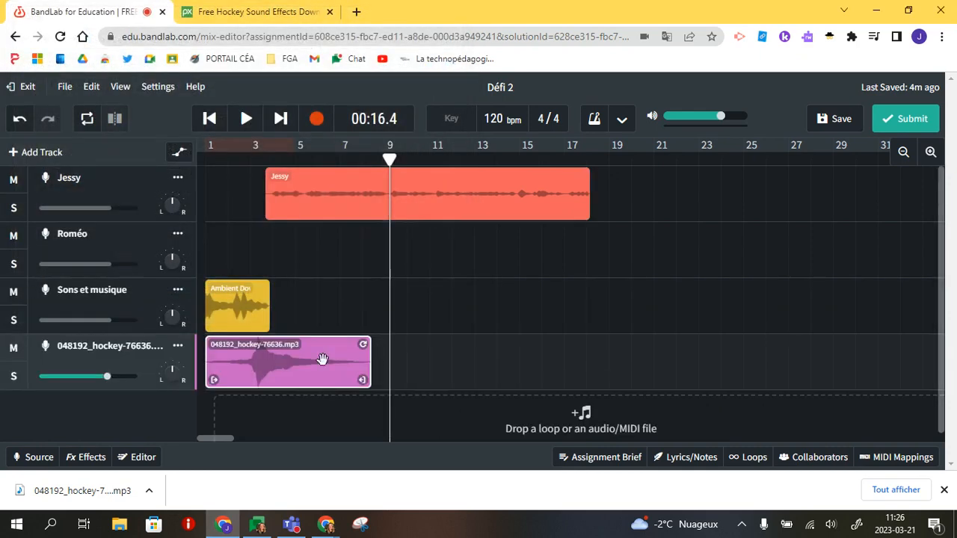
left_click_drag(254, 369, 436, 293)
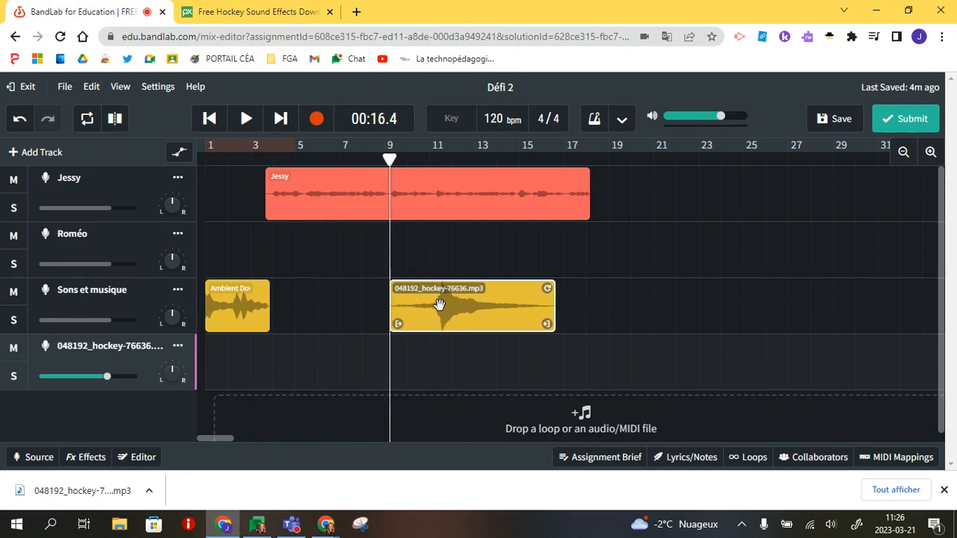
Close the browser's downloads bar and open the Sons et musique track's hockey clip in the audio editor
double_click(428, 324)
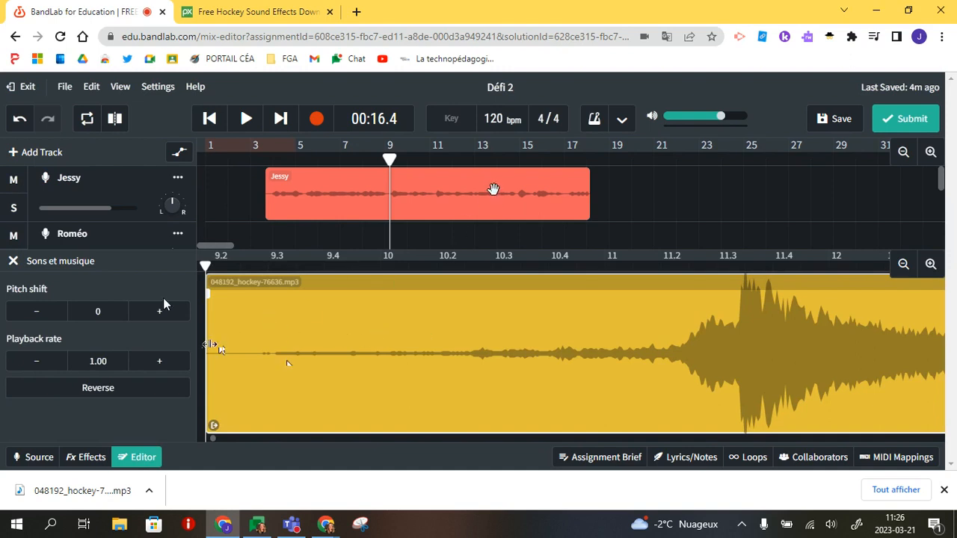
left_click(13, 261)
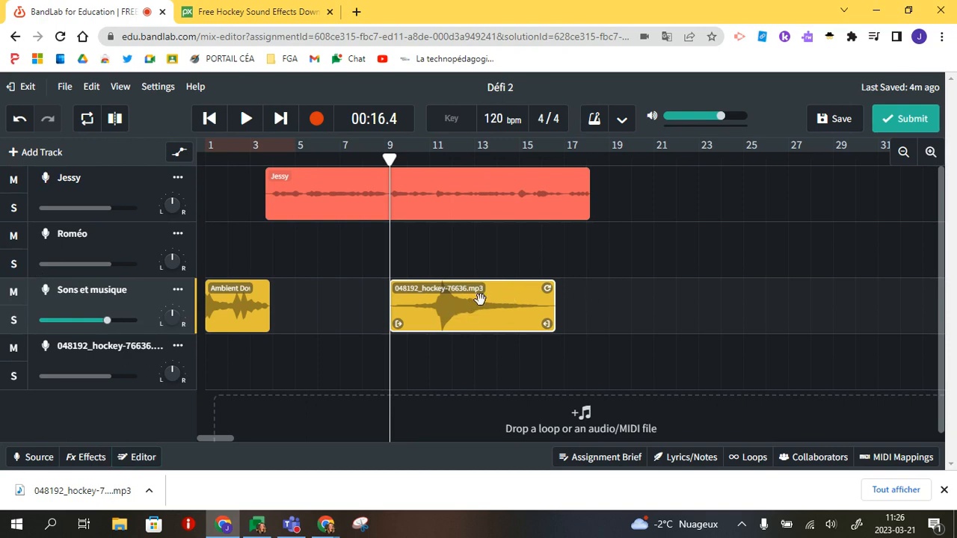
left_click(941, 489)
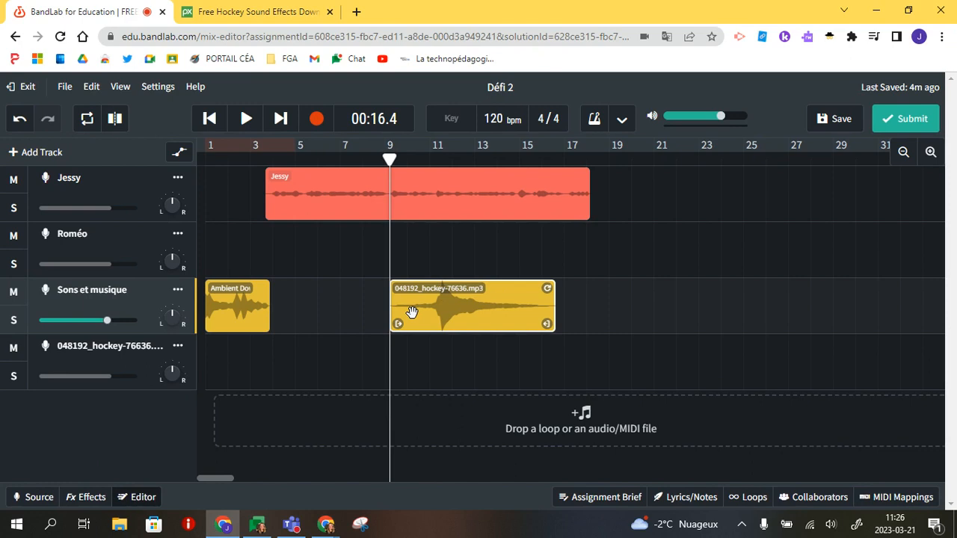
left_click(137, 498)
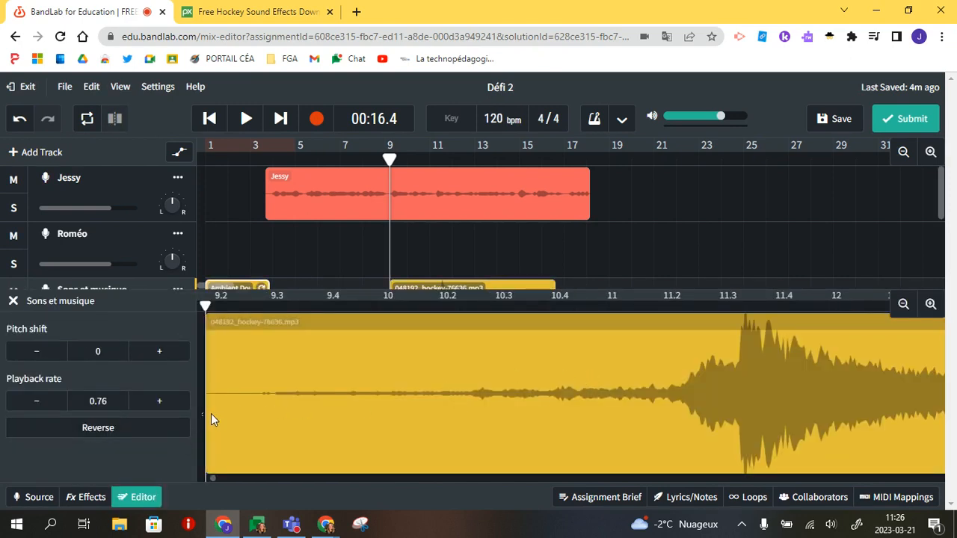
Play the start of the hockey clip, place the playhead at 00:18.8 and slice the clip there
key("space")
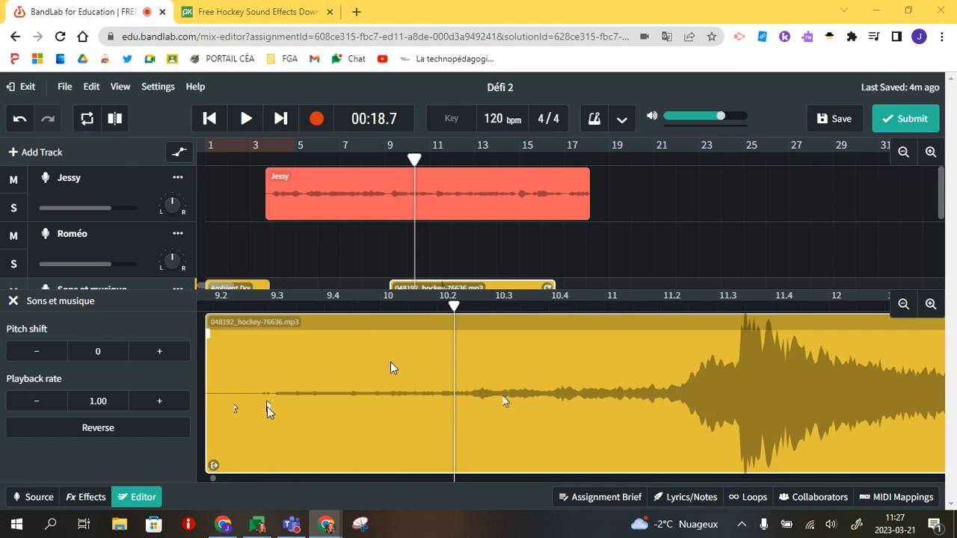
left_click_drag(455, 307, 470, 340)
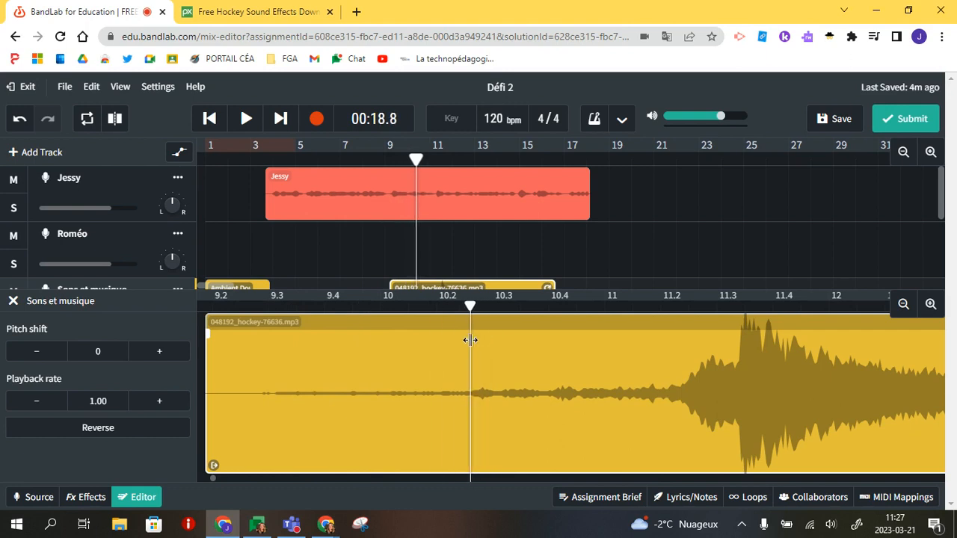
left_click(903, 304)
left_click(903, 305)
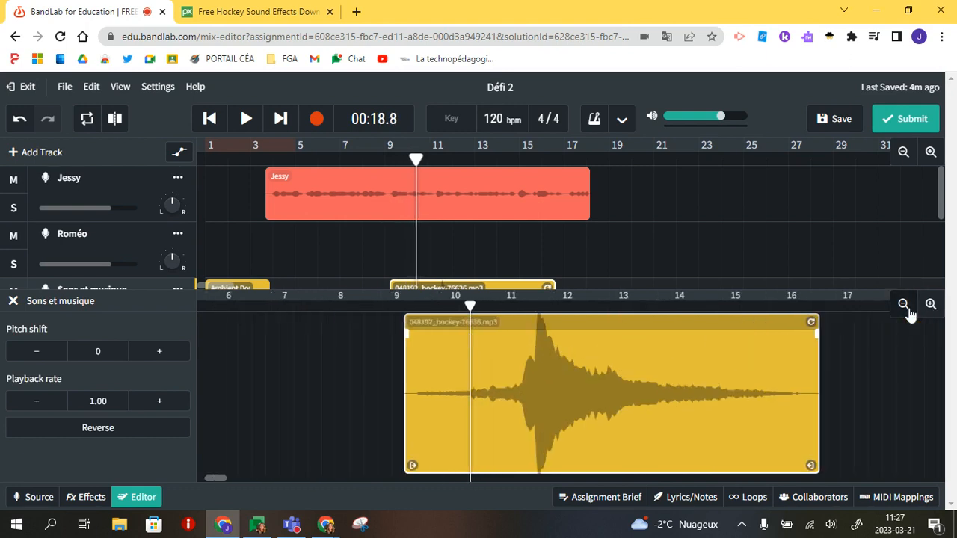
left_click(931, 304)
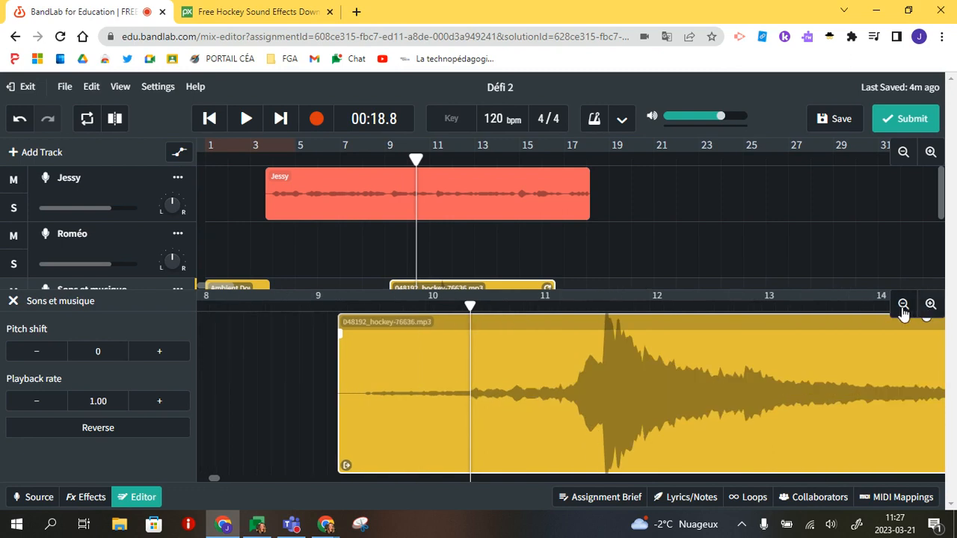
left_click(903, 304)
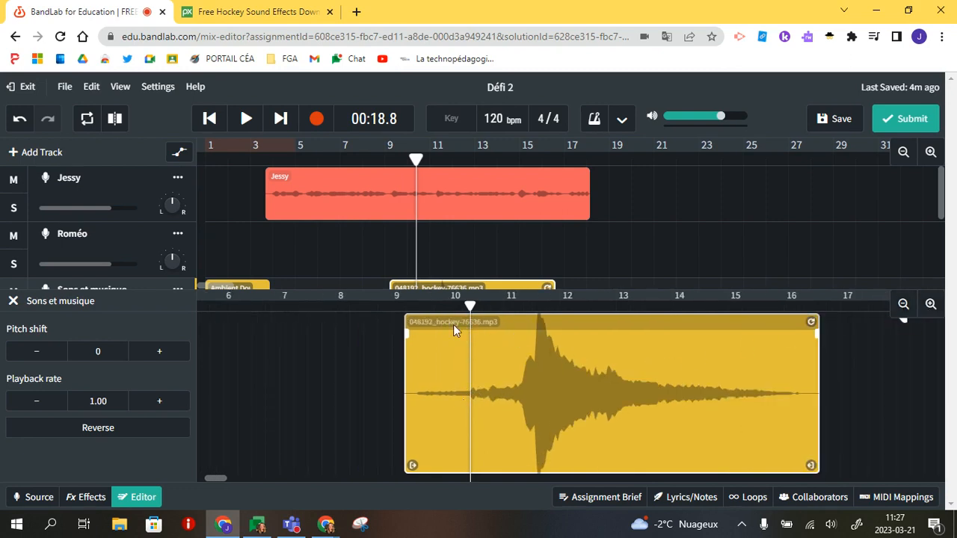
left_click(115, 119)
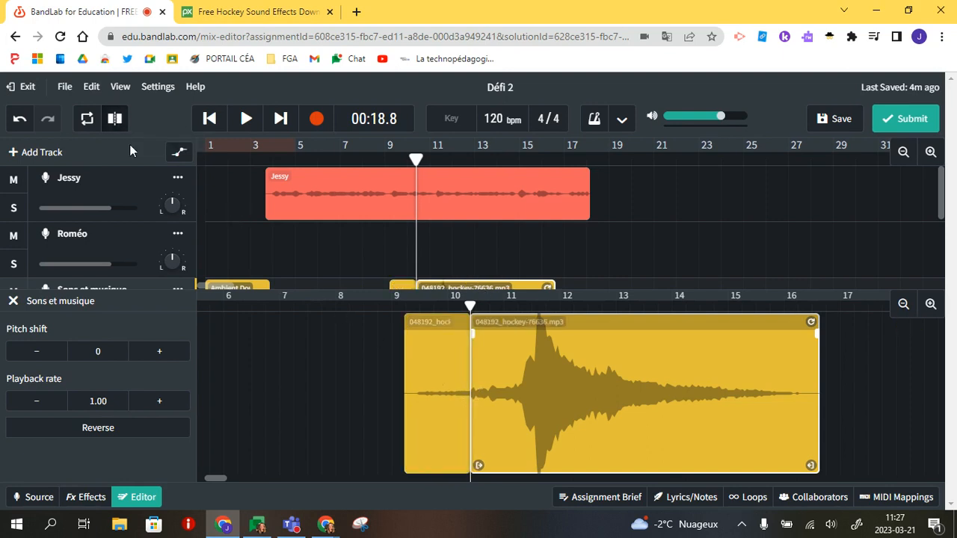
Delete the short hockey segment before the slice at 00:18.8
left_click(423, 375)
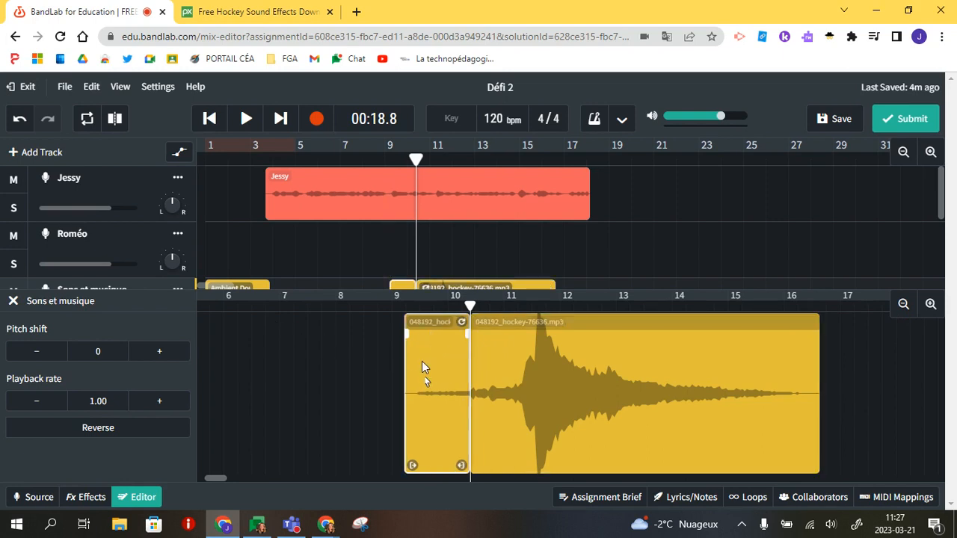
right_click(426, 367)
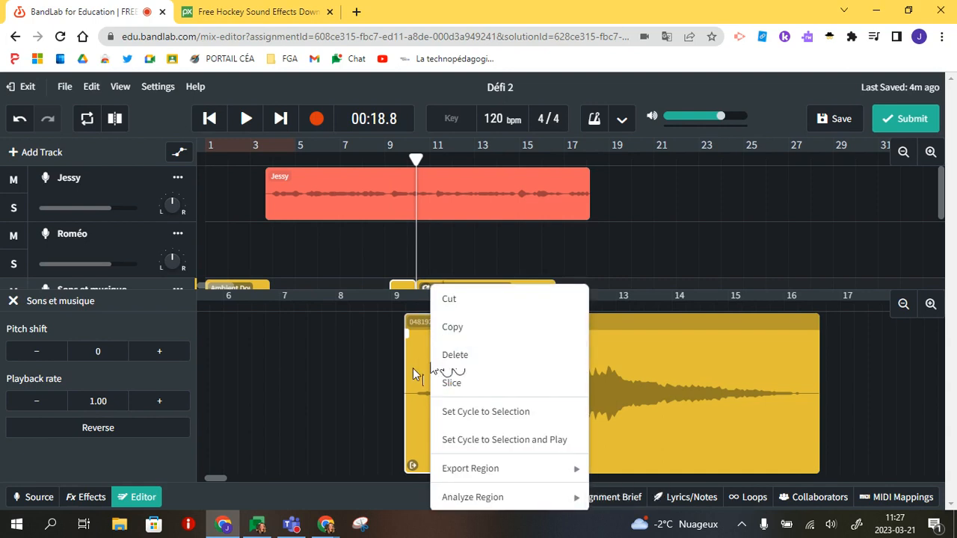
left_click(426, 366)
key("Delete")
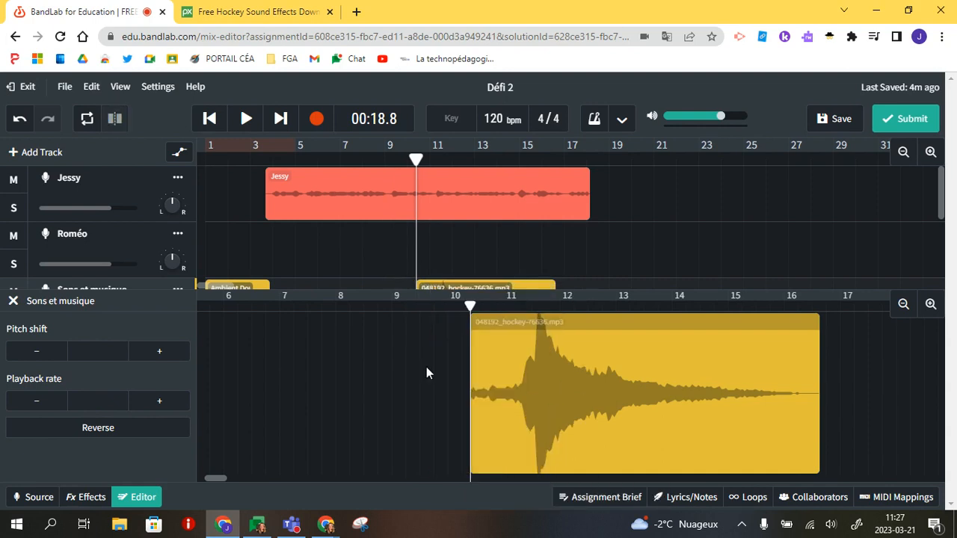
Close the audio editor and move the trimmed hockey clip earlier on Sons et musique so it starts just before bar 9
left_click_drag(470, 307, 754, 327)
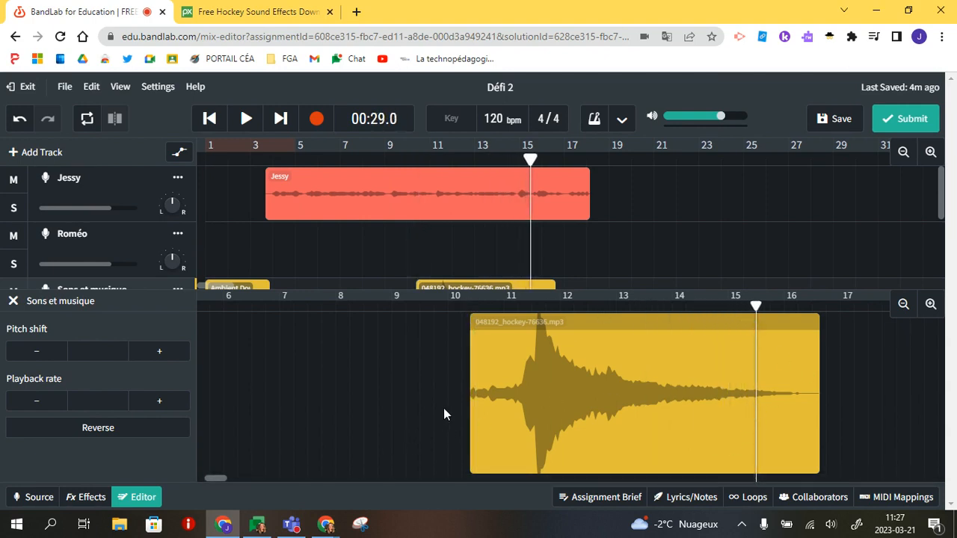
left_click(471, 259)
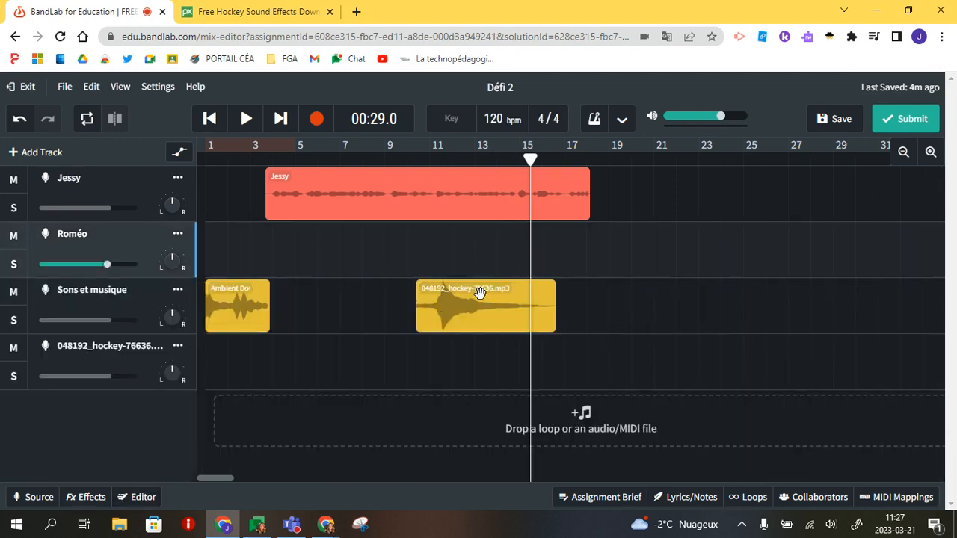
left_click(444, 302)
left_click_drag(443, 302, 413, 310)
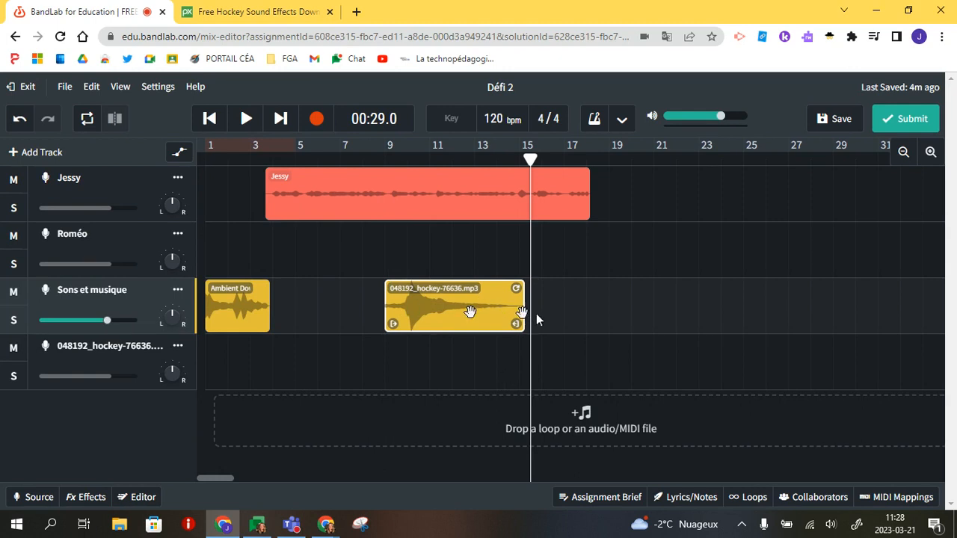
Consult the assignment brief and record a voice clip about 7 seconds long on the second voice track, starting at 00:34.4
left_click_drag(530, 314, 465, 313)
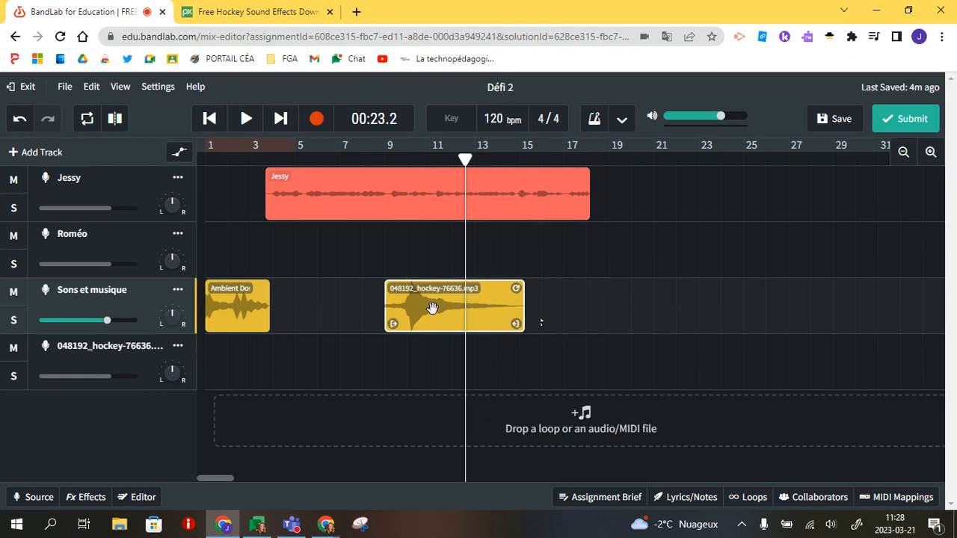
left_click_drag(465, 218, 566, 250)
left_click(615, 497)
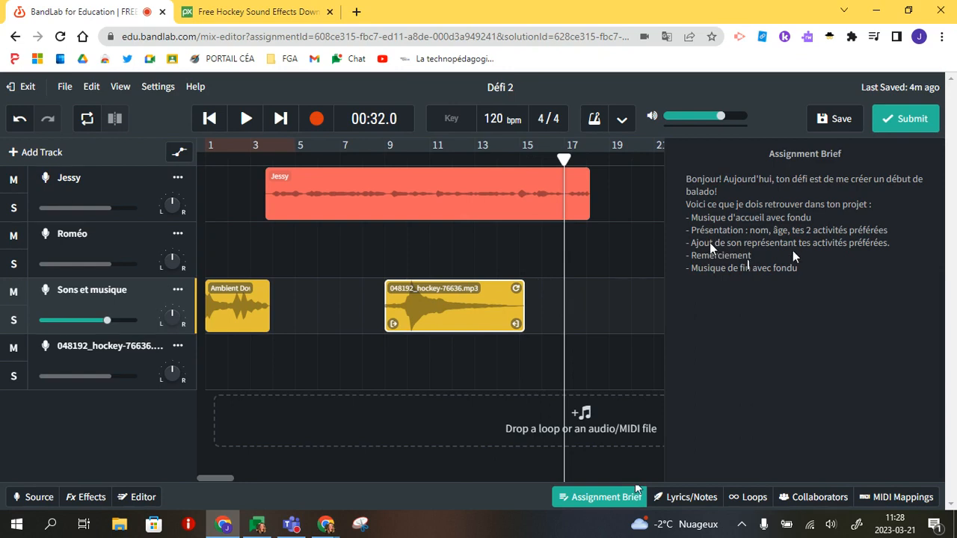
left_click_drag(566, 244, 590, 247)
left_click(99, 251)
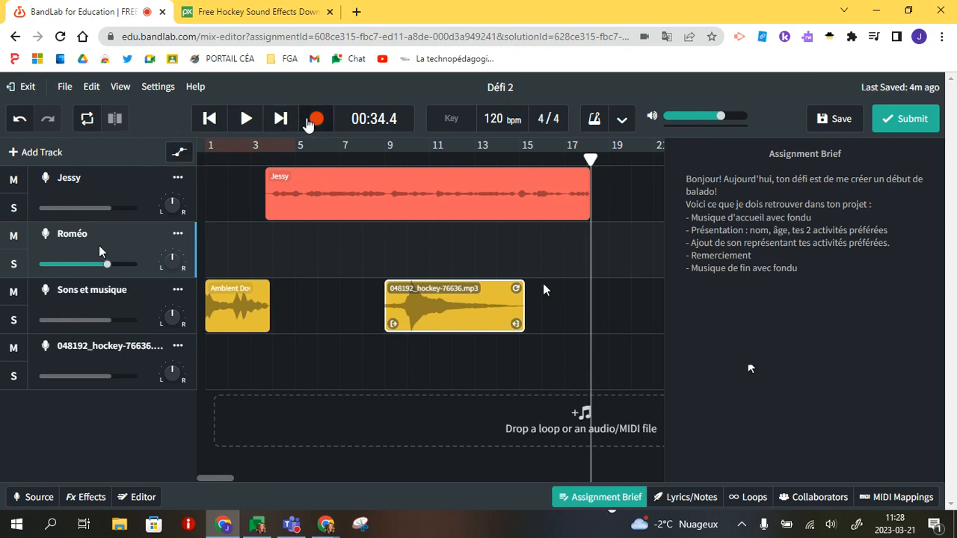
left_click(310, 119)
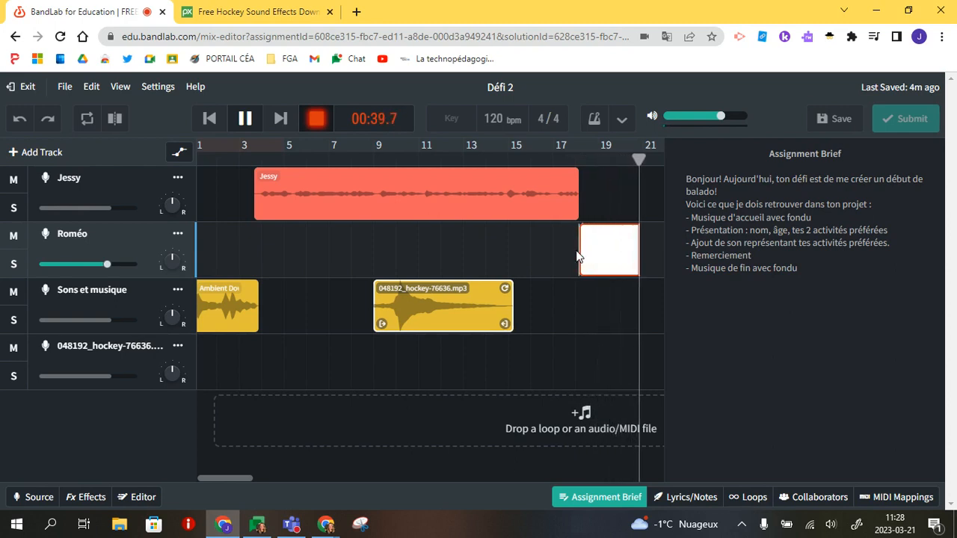
left_click(315, 122)
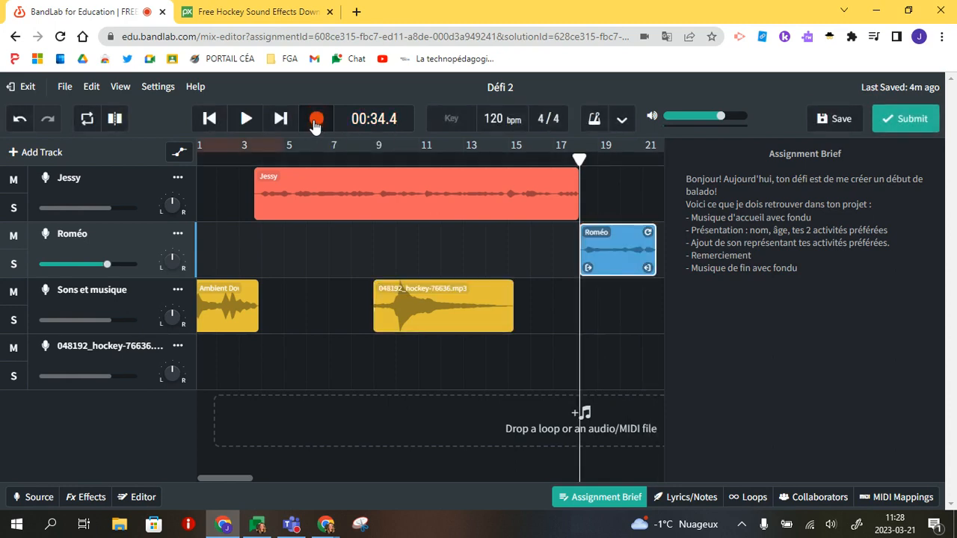
With the playhead at 00:41.1, search the loop library for beach and preview Beach Party 03
left_click_drag(577, 366, 654, 354)
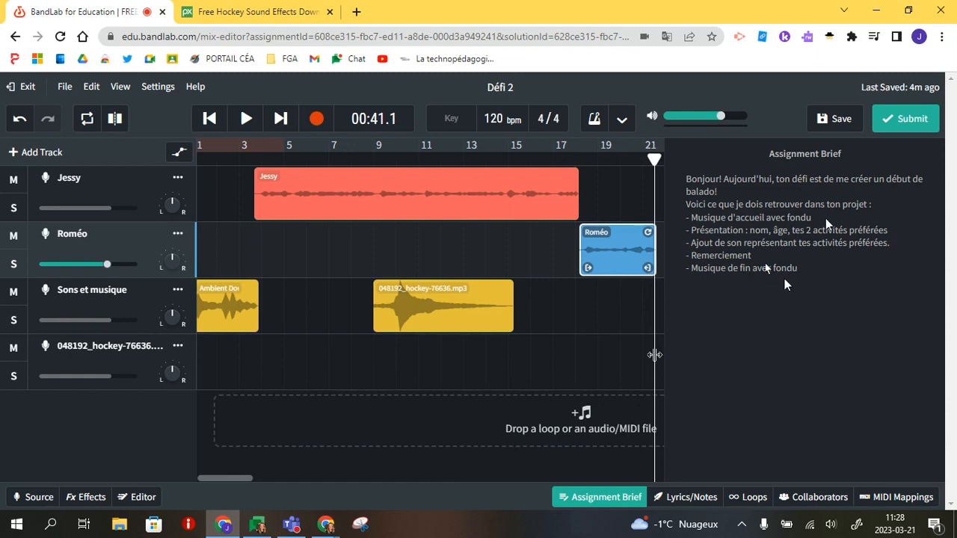
left_click(744, 499)
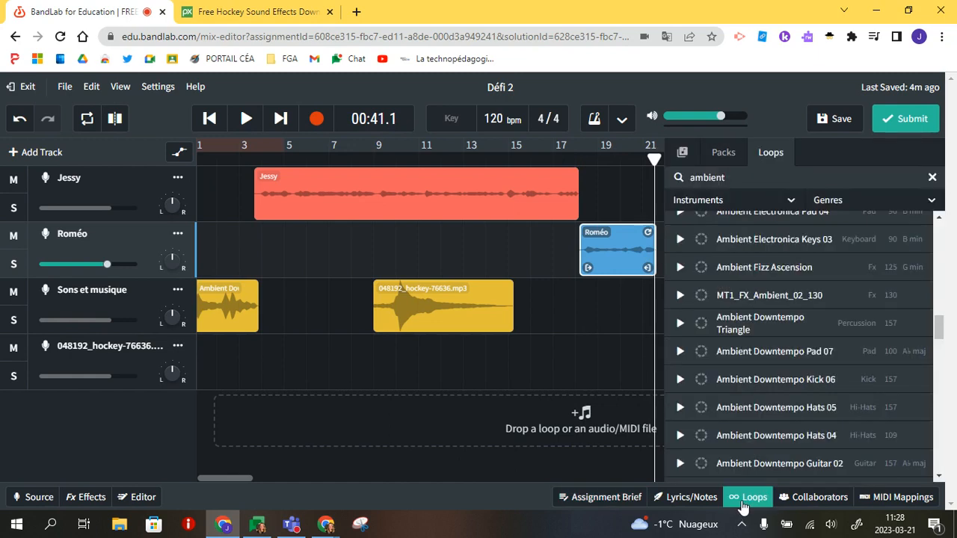
left_click(932, 177)
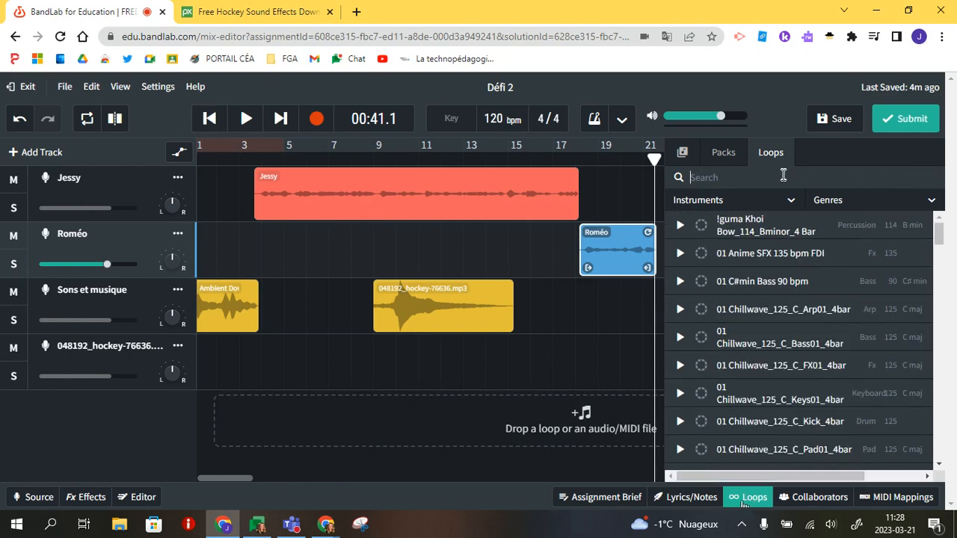
type("beach")
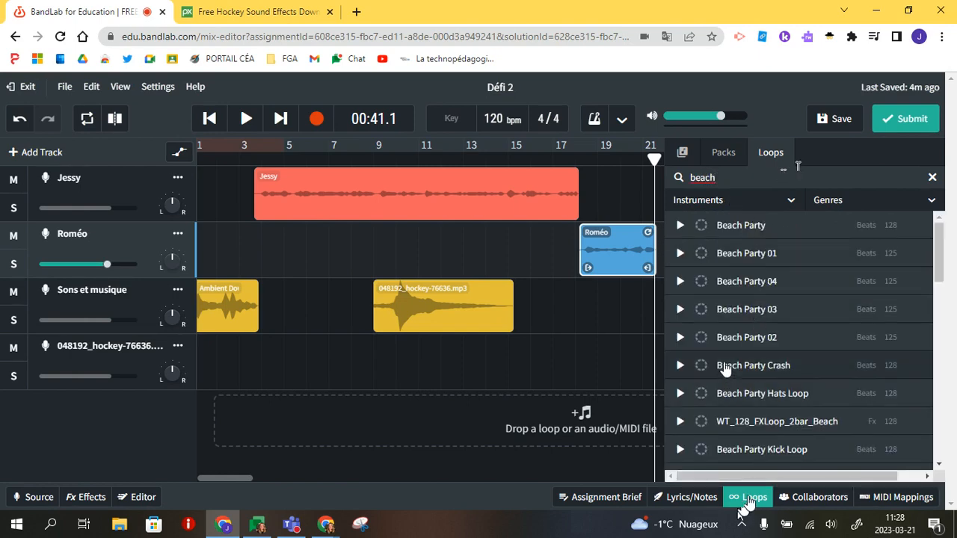
left_click(682, 310)
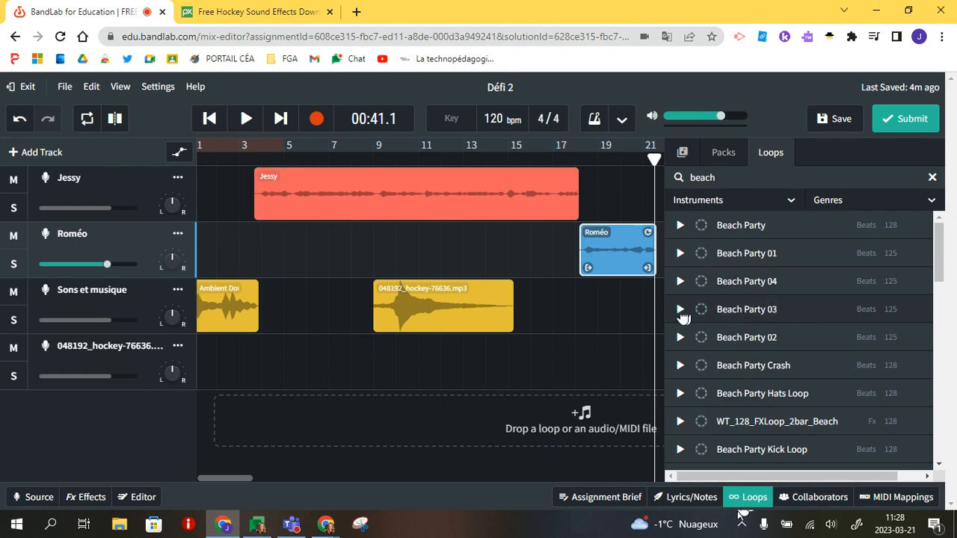
Add the Beach Party 03 loop to the Sons et musique track and align its start with the playhead at 00:41.1
left_click_drag(681, 310, 630, 302)
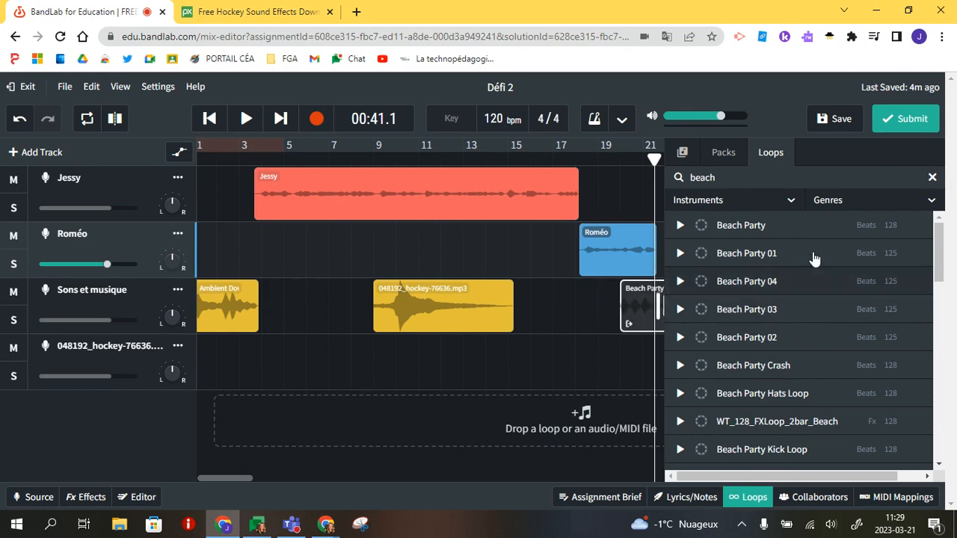
left_click(747, 497)
left_click_drag(643, 308, 677, 307)
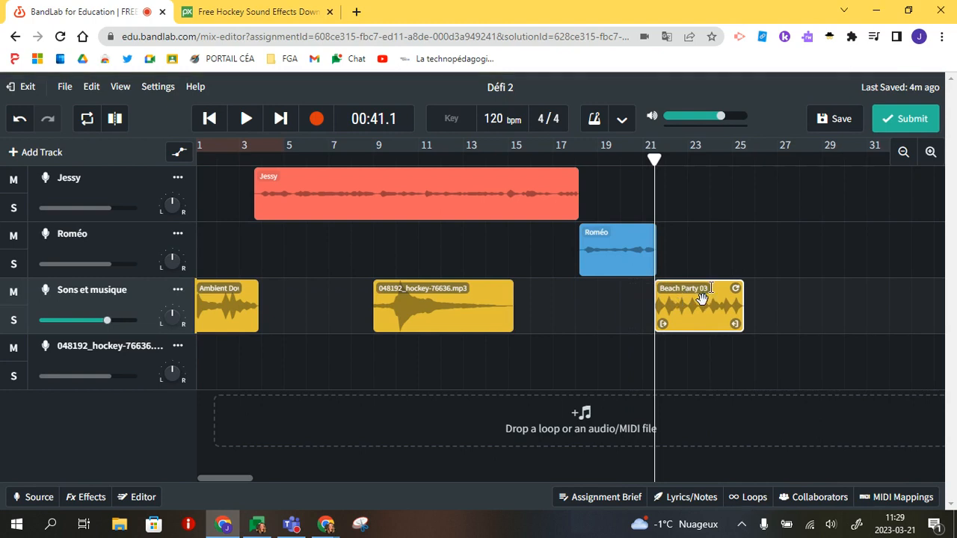
Check the closing-music fade requirement in the assignment brief and close the brief
left_click(632, 496)
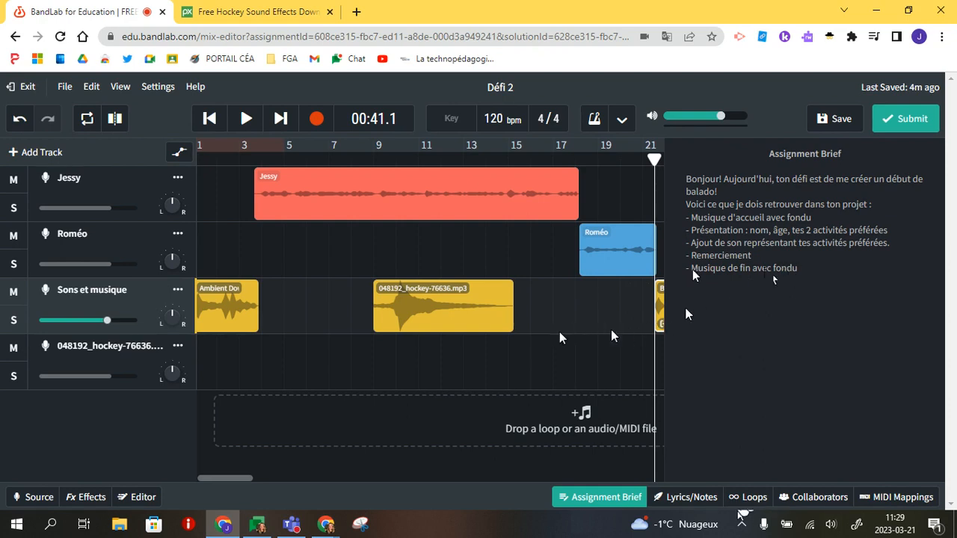
left_click(637, 356)
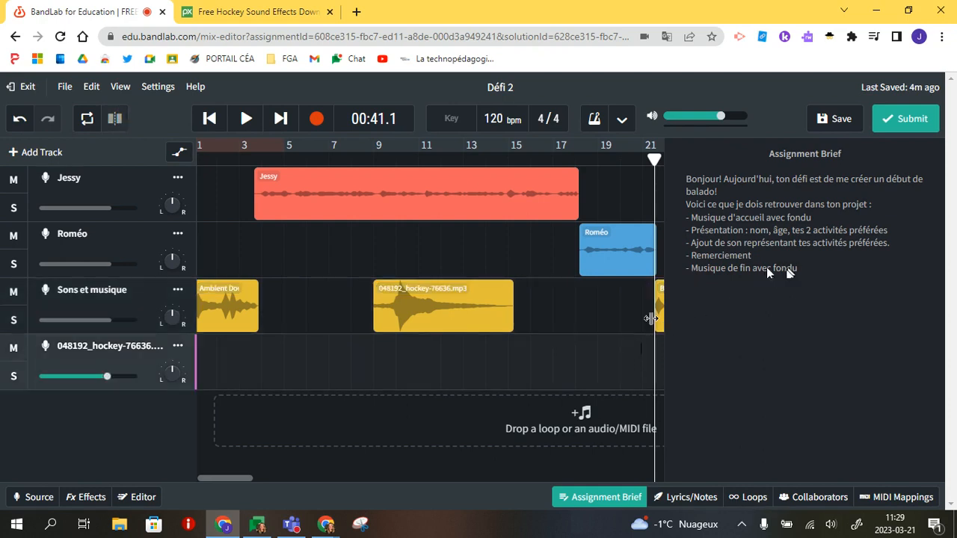
left_click(650, 318)
left_click(614, 507)
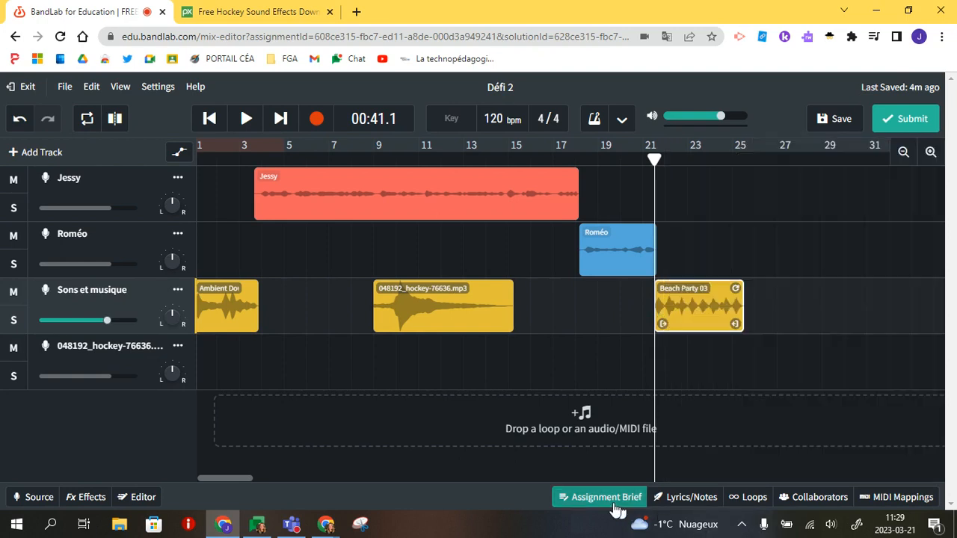
In the audio editor, give the hockey clip a fade-in ending at about bar 10 and a fade-out starting at about bar 11.4
left_click(138, 497)
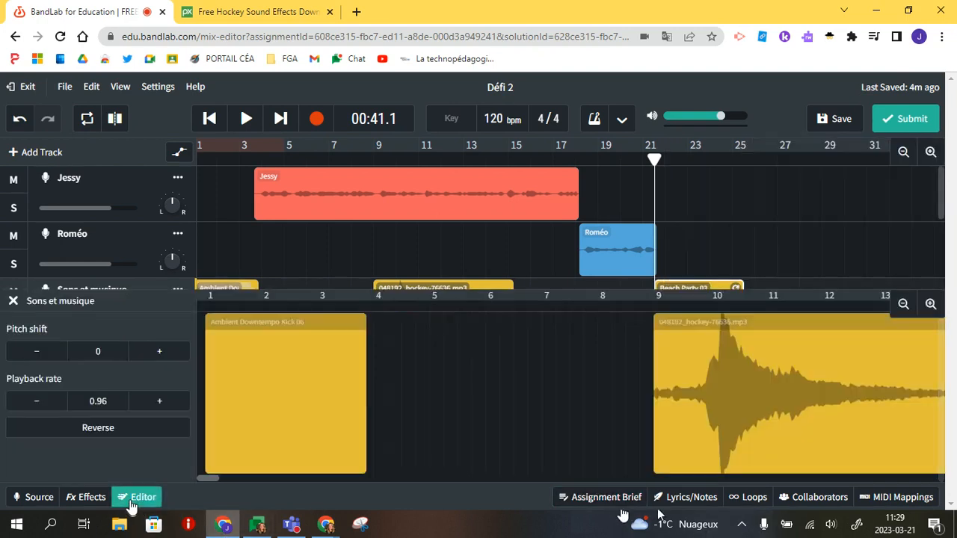
left_click(703, 386)
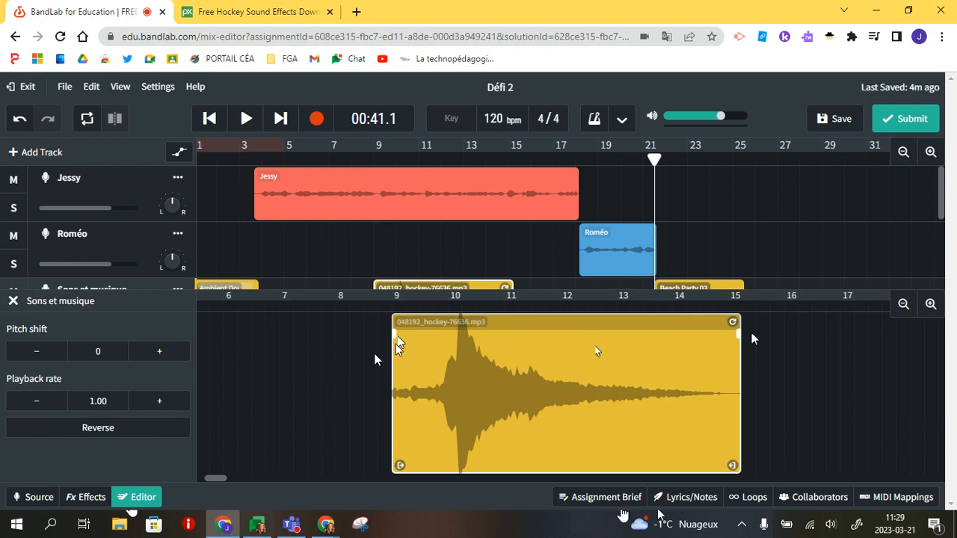
left_click_drag(394, 333, 461, 334)
left_click_drag(739, 333, 532, 335)
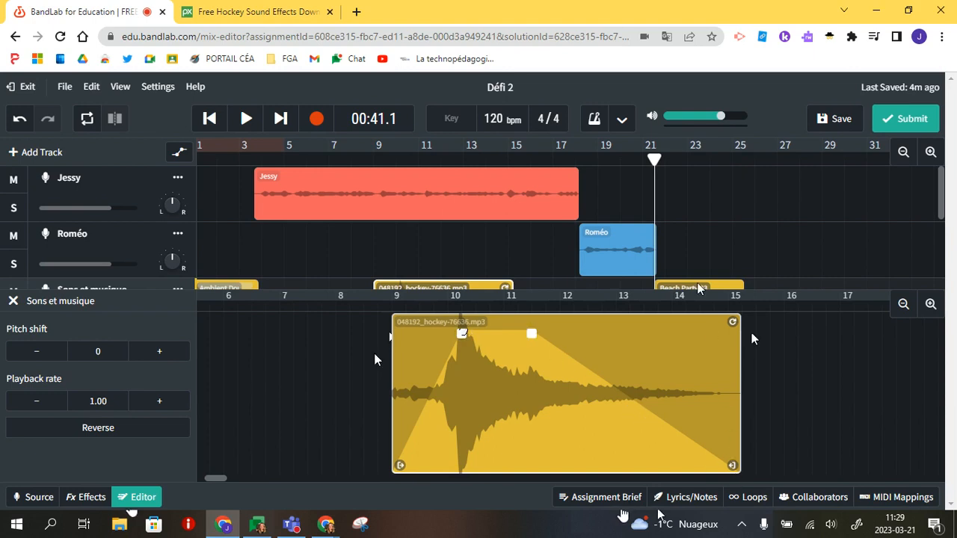
Close the audio editor and move the Beach Party 03 clip slightly earlier so it overlaps the end of the second voice clip
scroll(701, 262, "right", 5)
scroll(700, 254, "left", 5)
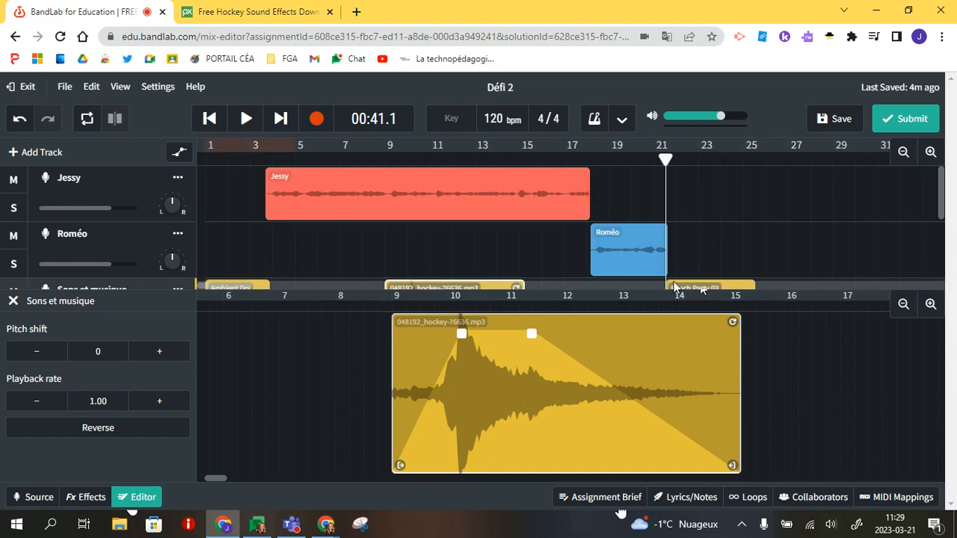
left_click(699, 244)
scroll(695, 284, "right", 10)
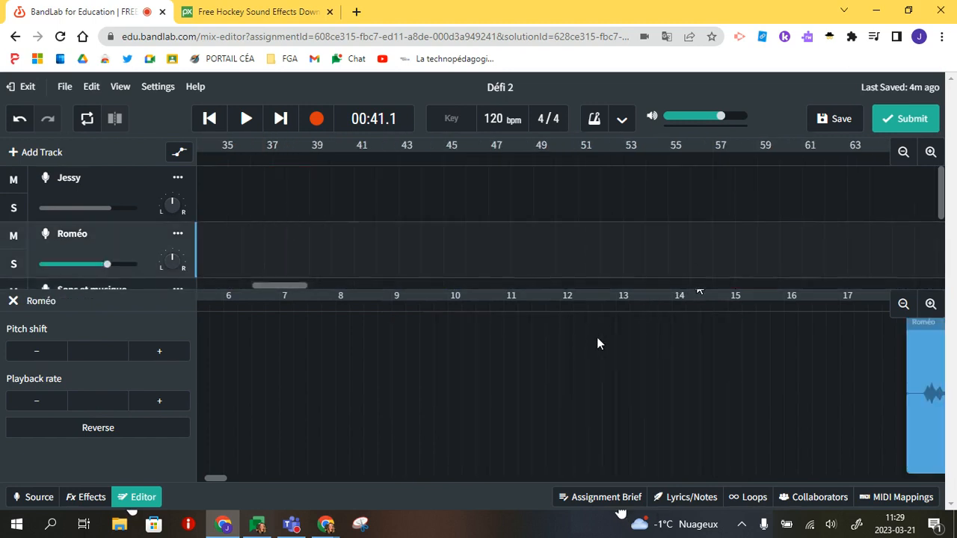
left_click(137, 497)
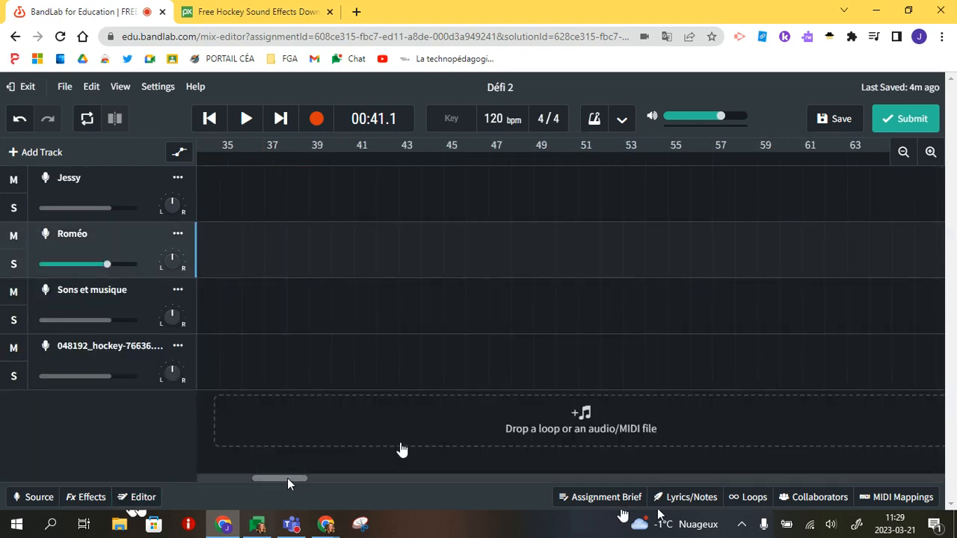
left_click_drag(287, 478, 237, 481)
left_click_drag(704, 313, 676, 306)
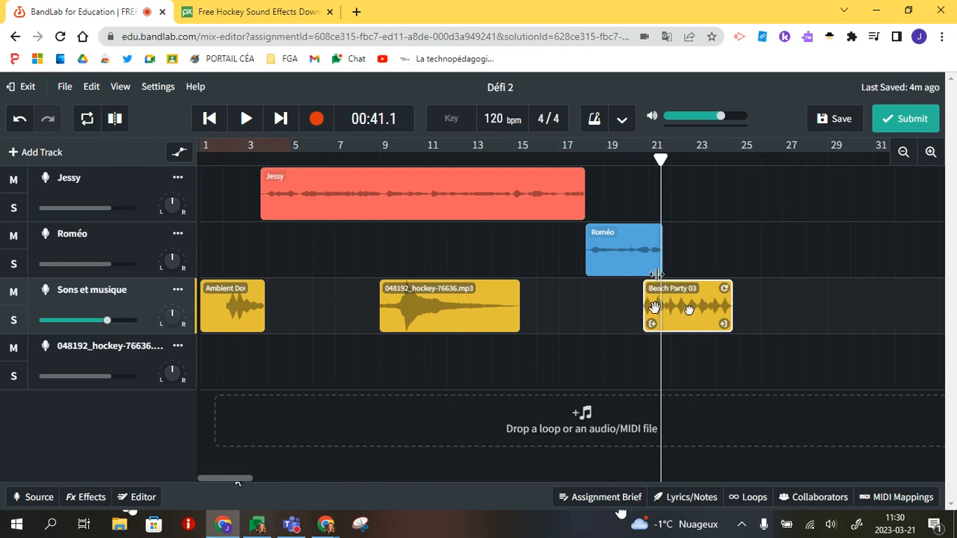
Examine the Ambient Downtempo Kick 06 intro clip and the hockey clip's fades in the audio editor
left_click(232, 311)
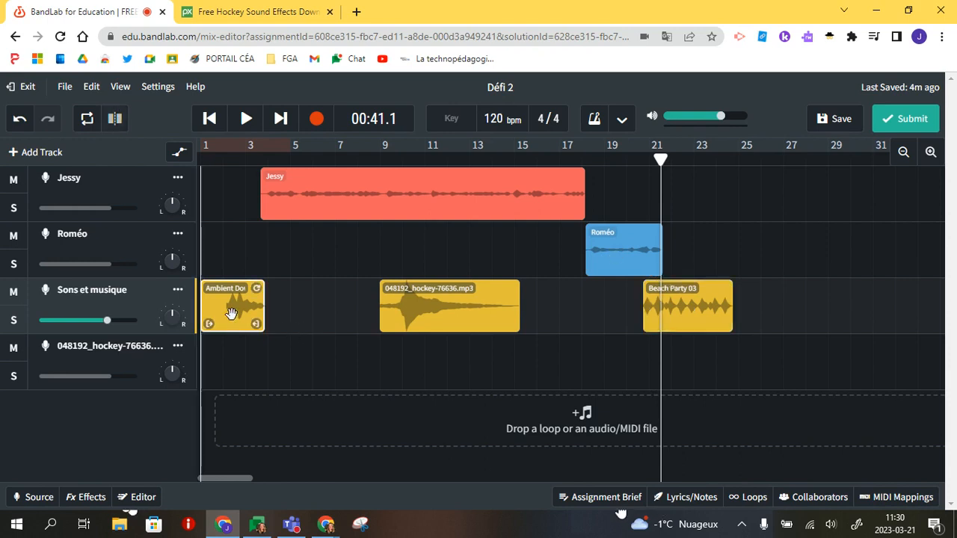
left_click(125, 497)
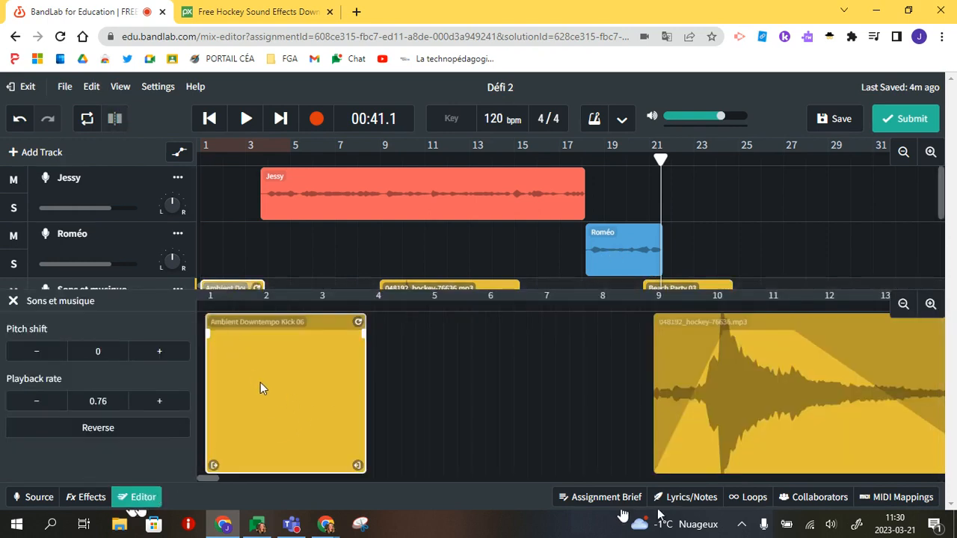
scroll(463, 400, "right", 5)
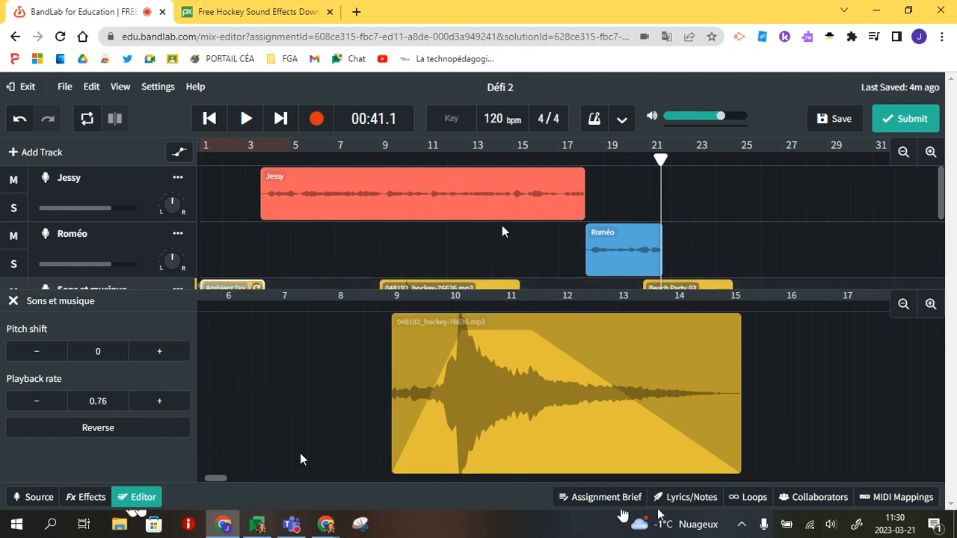
left_click(123, 497)
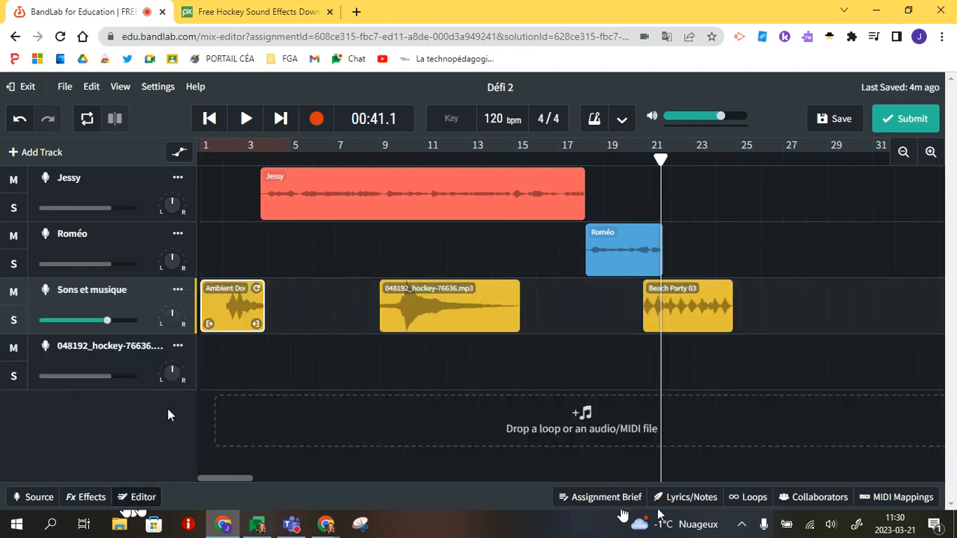
Browse the effect presets available for the second voice track, leaving the preset at None
left_click(430, 186)
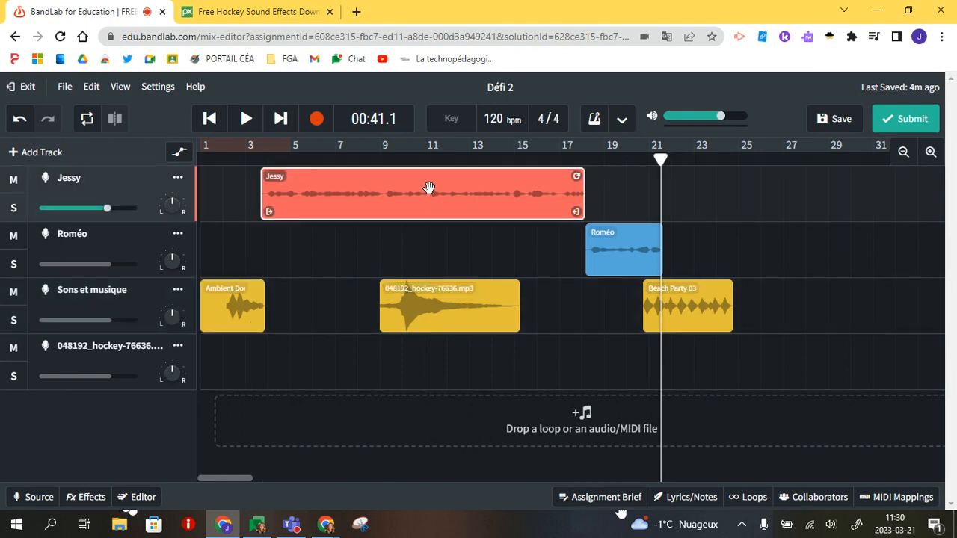
left_click(617, 247)
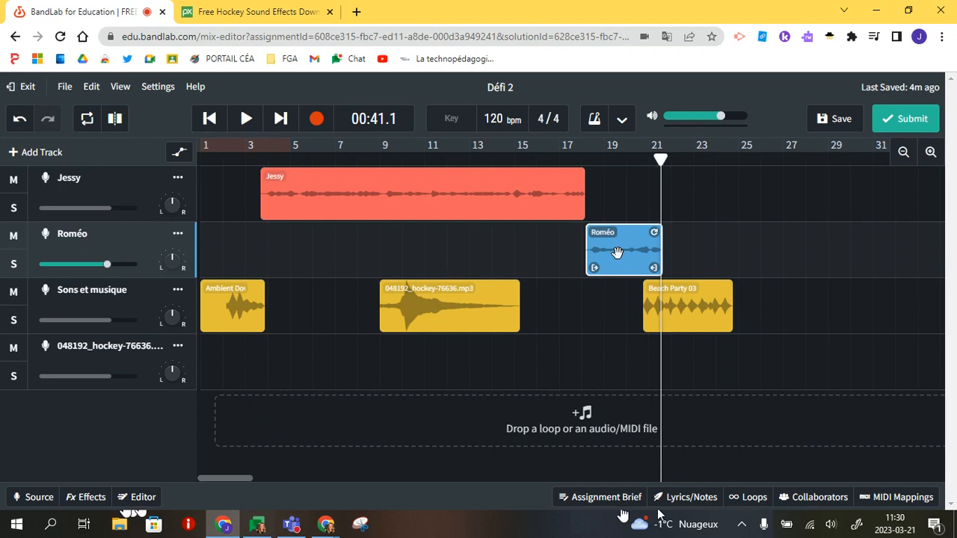
double_click(595, 268)
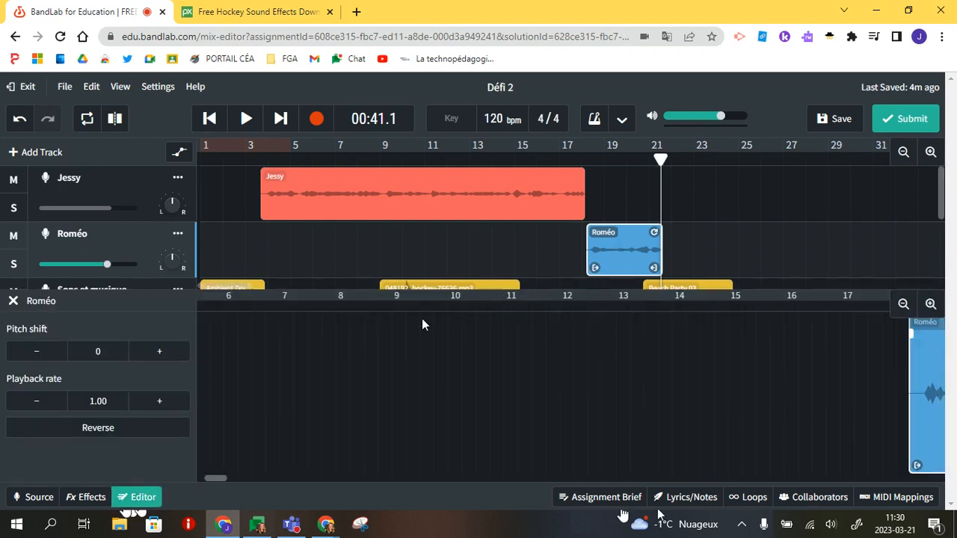
left_click(86, 497)
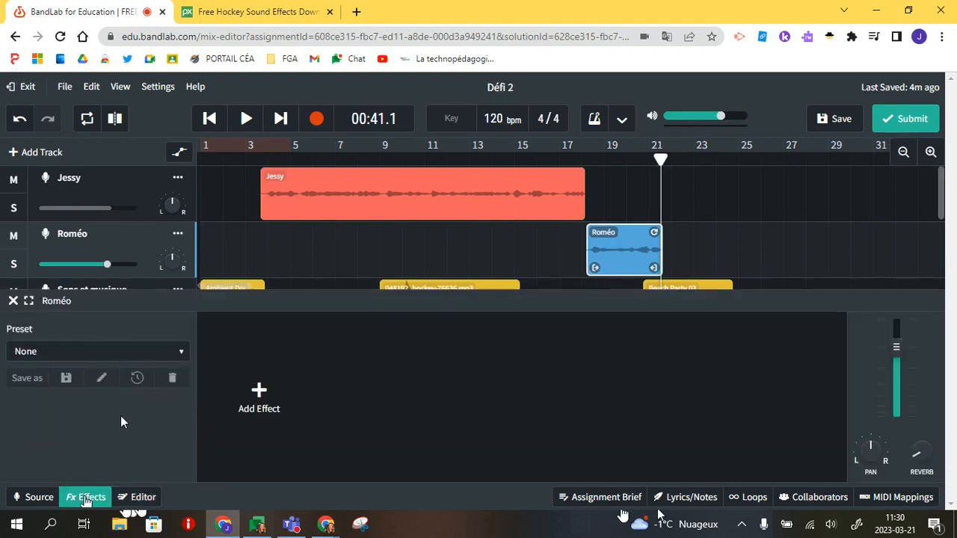
left_click(173, 352)
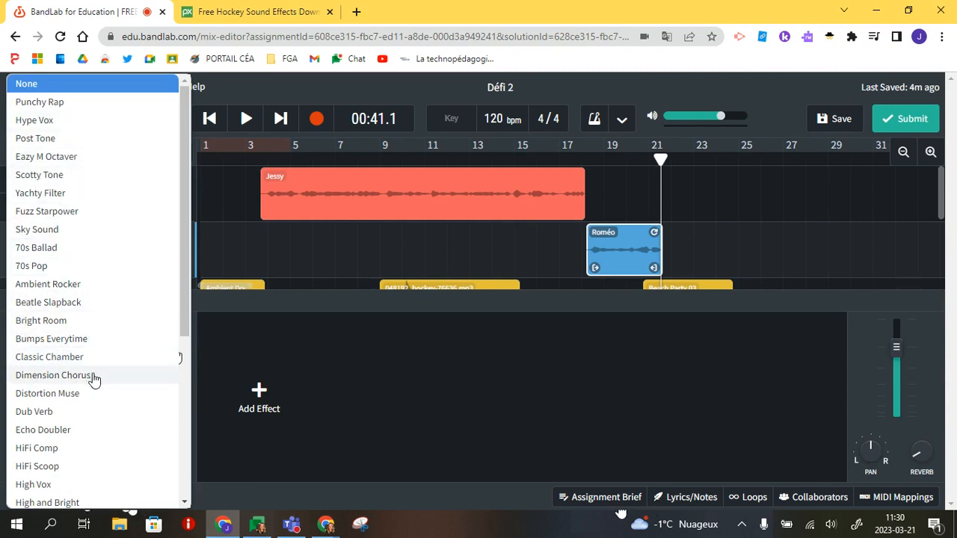
scroll(93, 379, "down", 2)
scroll(93, 379, "down", 2)
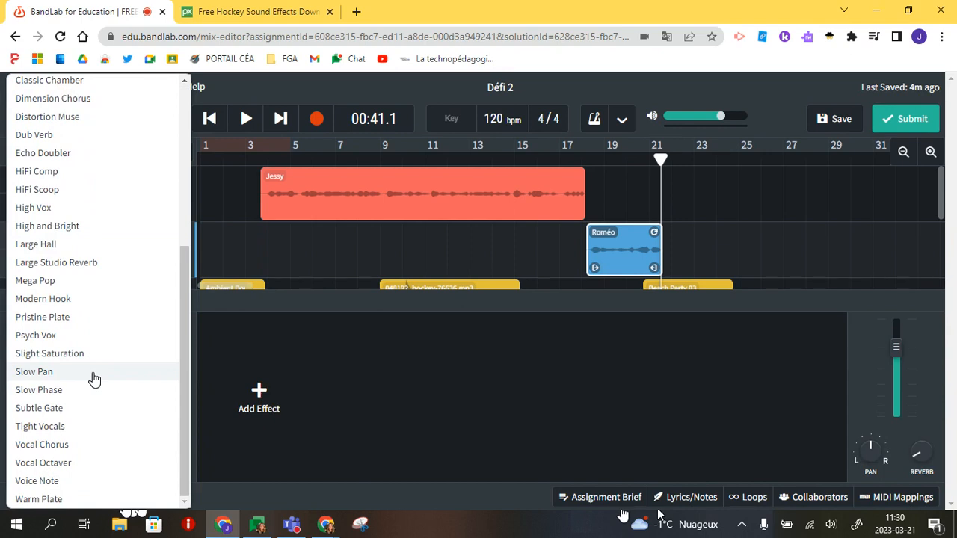
scroll(93, 379, "up", 2)
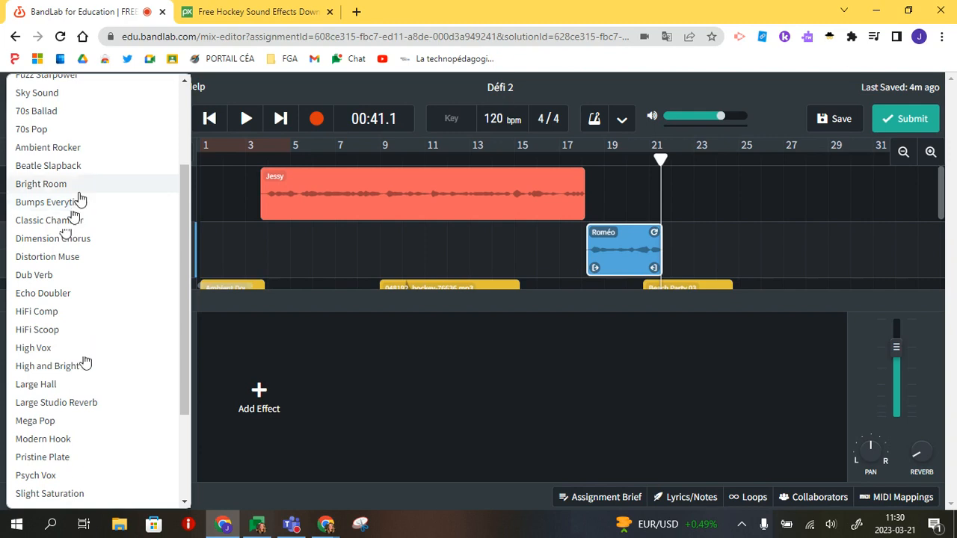
scroll(81, 194, "up", 2)
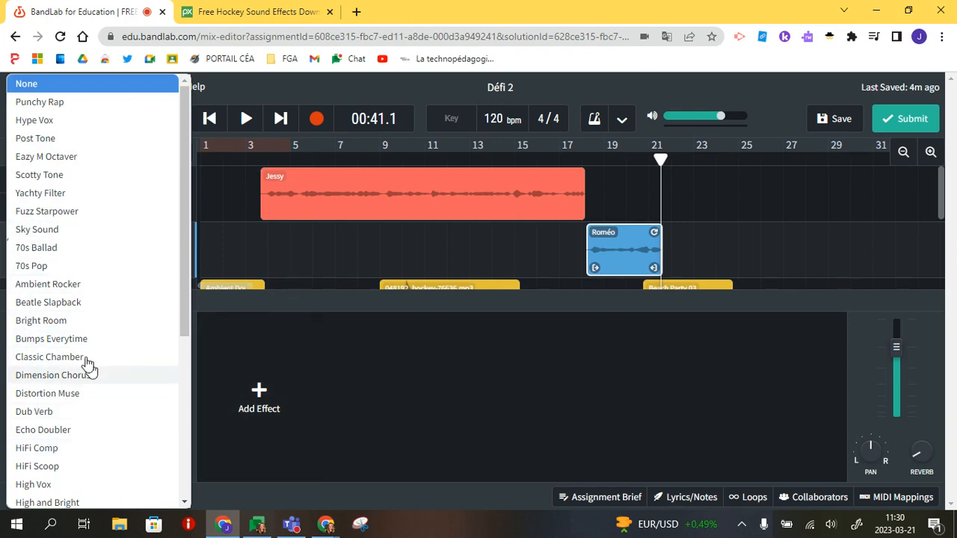
left_click(359, 307)
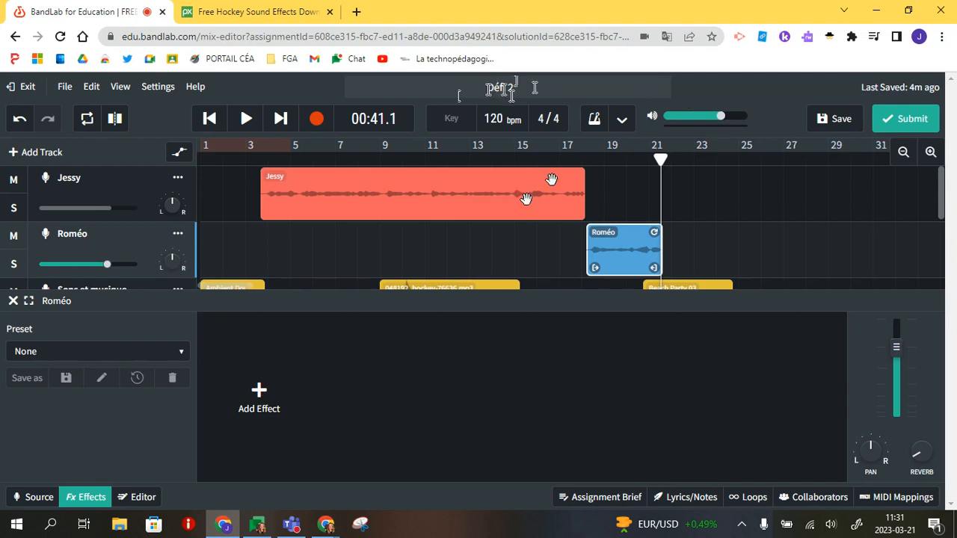
Save the project and view its download options for tracks and mixdown
left_click(828, 125)
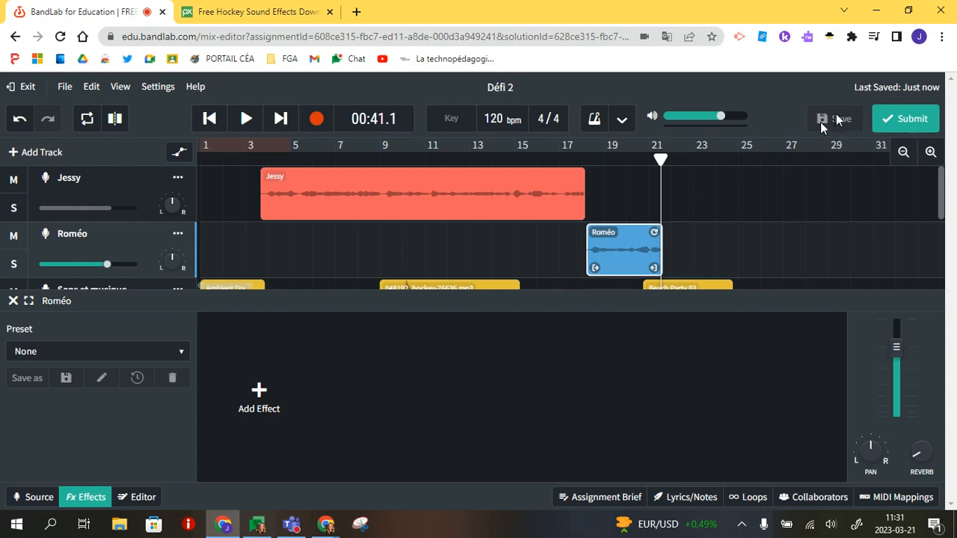
left_click(62, 89)
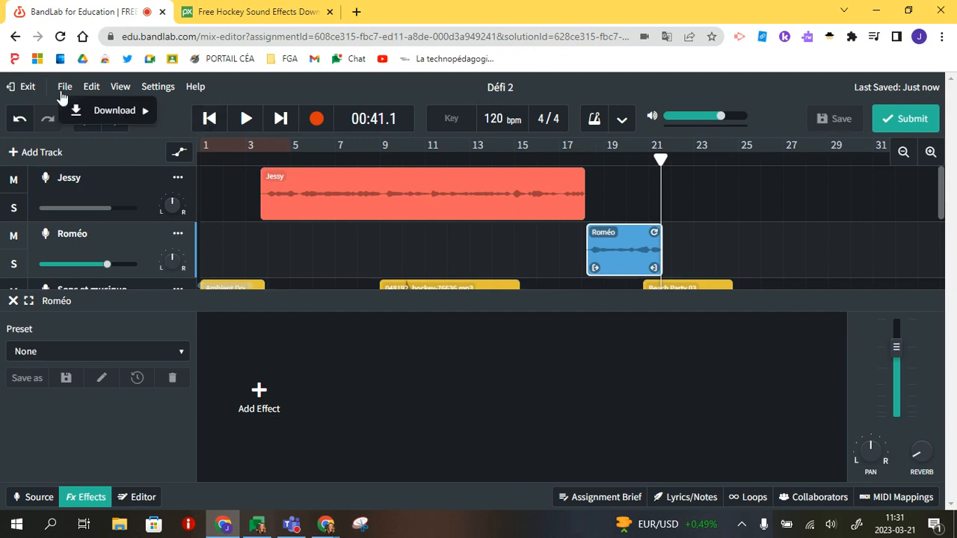
mouse_move(99, 112)
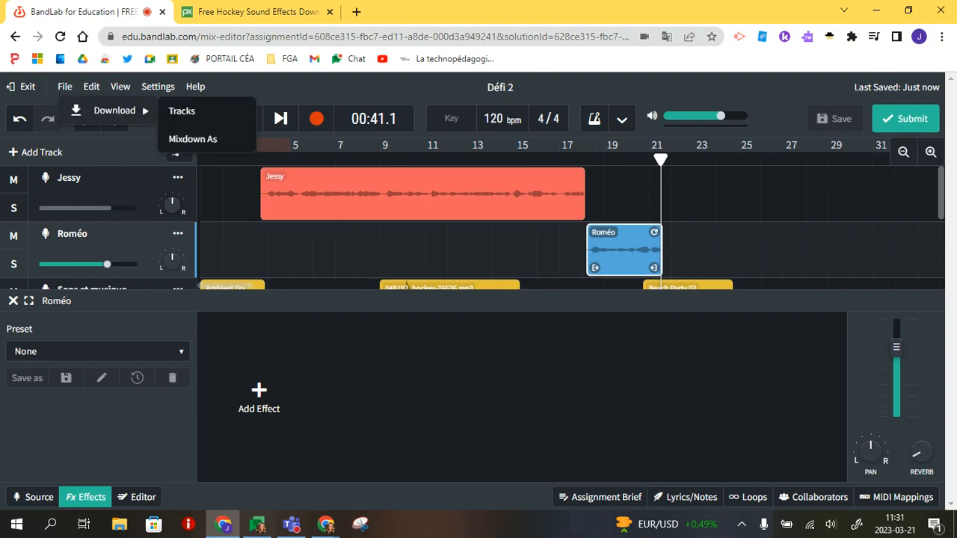
left_click(192, 151)
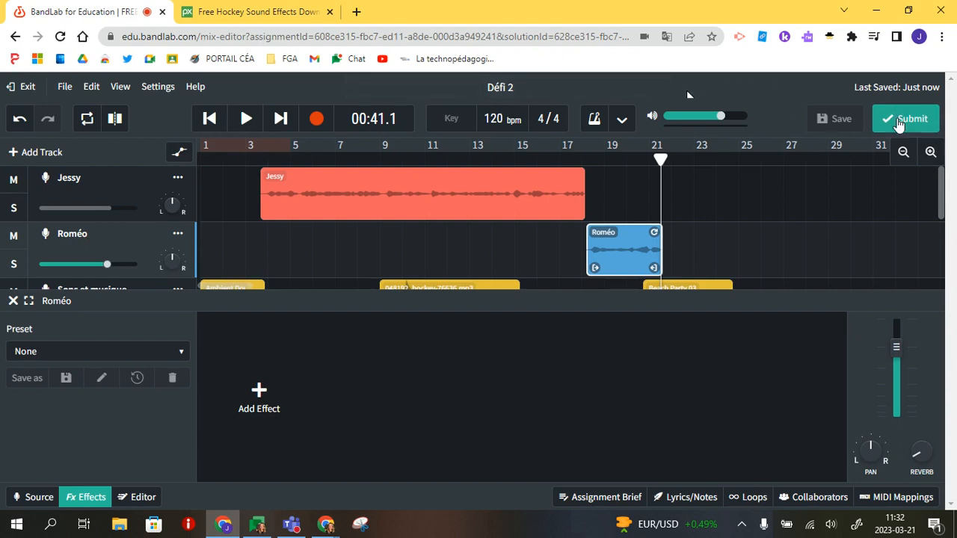
Submit the assignment with a description beginning "Voici le travail de", crediting the partner by capitalized first name and ending with "et moi"
left_click(901, 118)
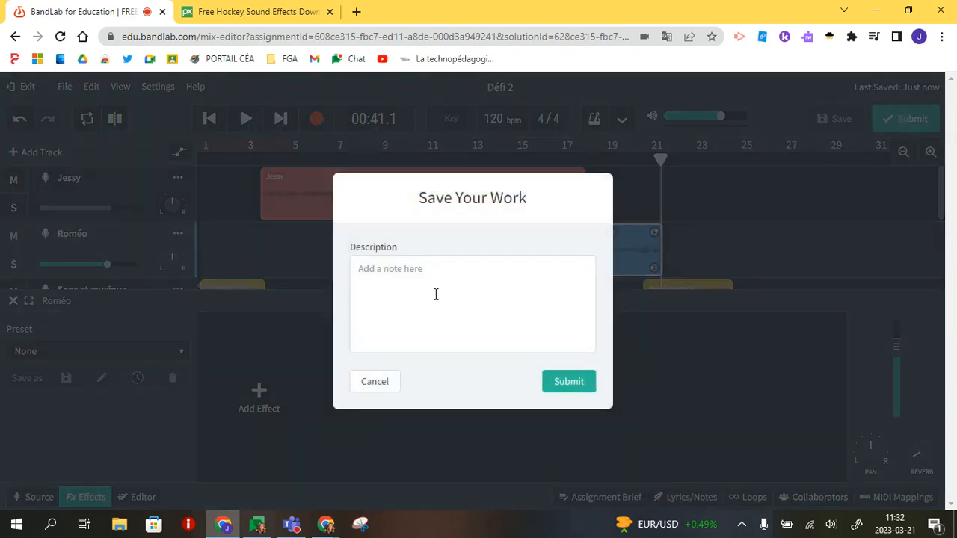
left_click(436, 294)
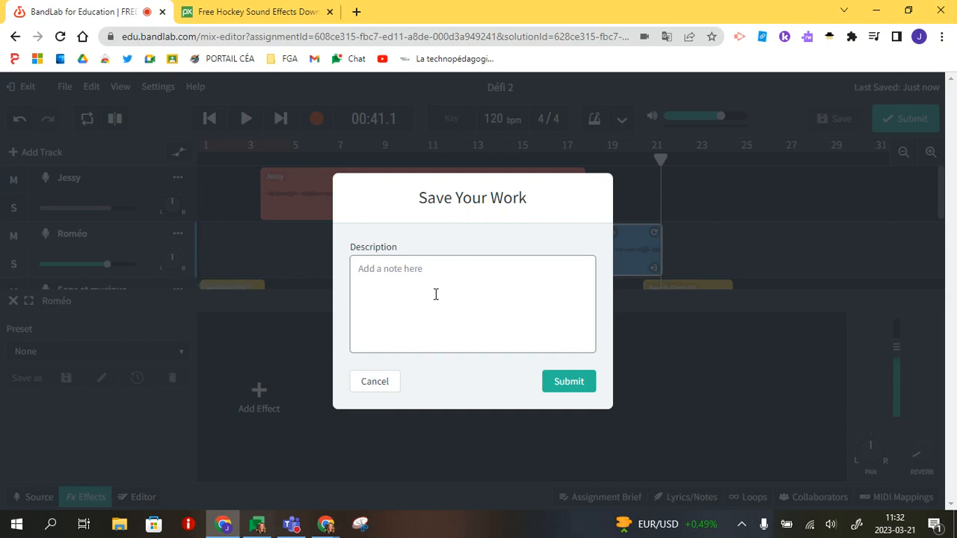
type("Voici le travail de roméo et moi.")
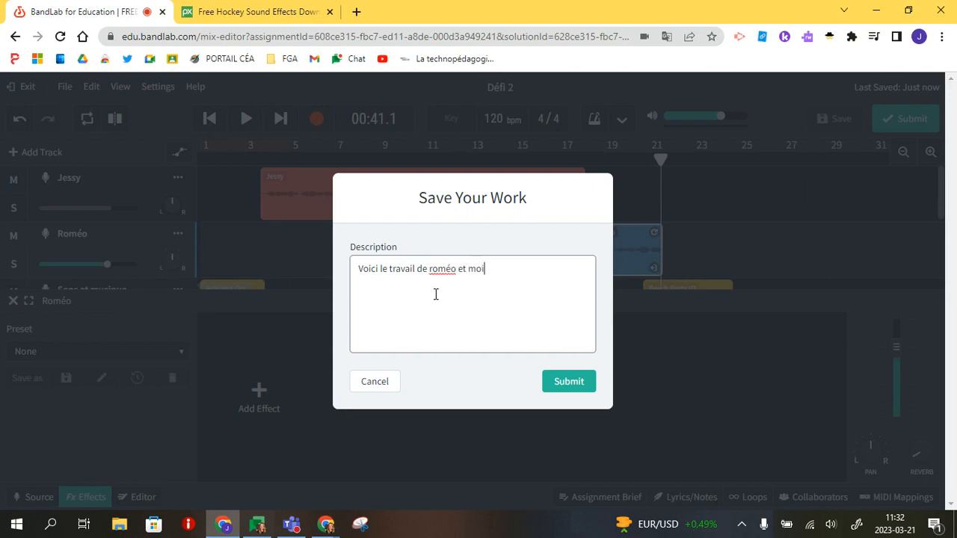
key("Left")
key("Left")
key("Left")
key("Left")
key("Left")
key("Left")
key("Delete")
type("R")
left_click(568, 387)
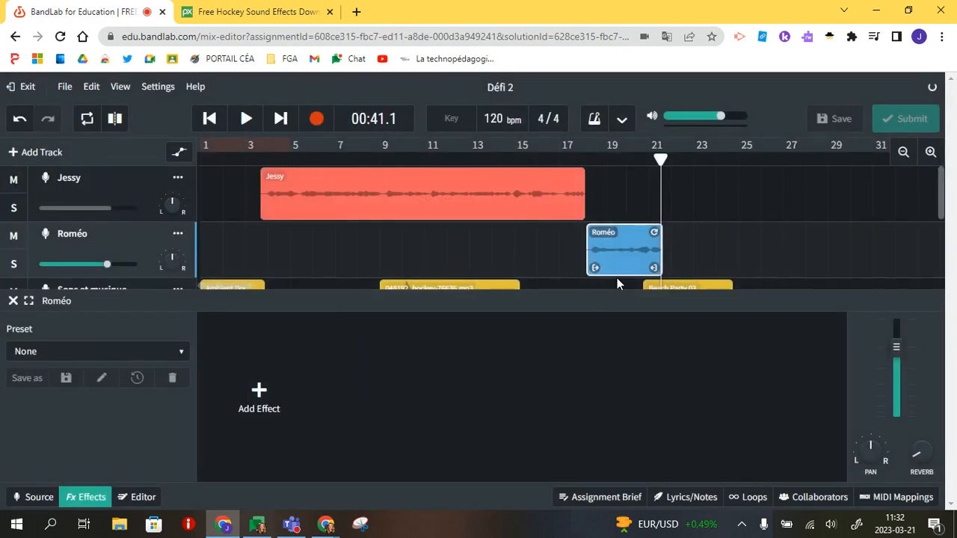